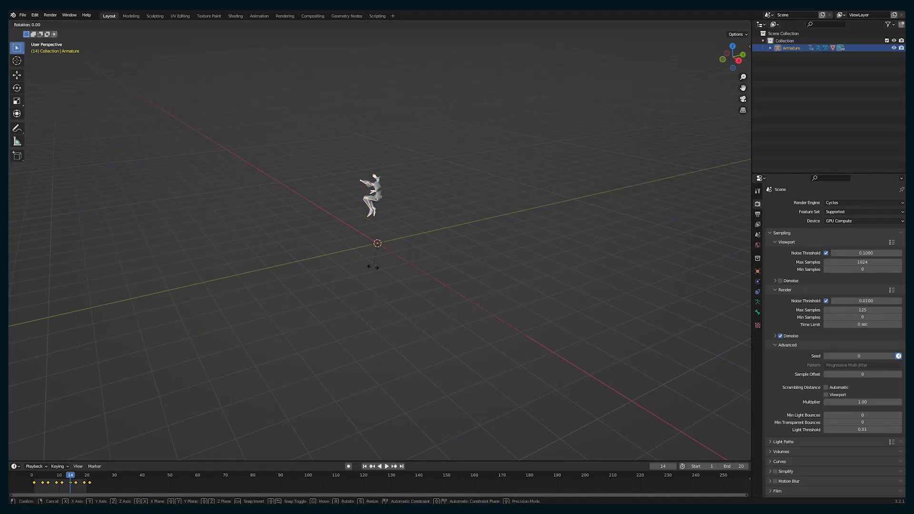
- Add a camera to the scene and set its rotation to 0° on Y and 90° on Z
{"action": "left_click", "coordinate": [373, 267]}
{"action": "key", "text": "shift+a"}
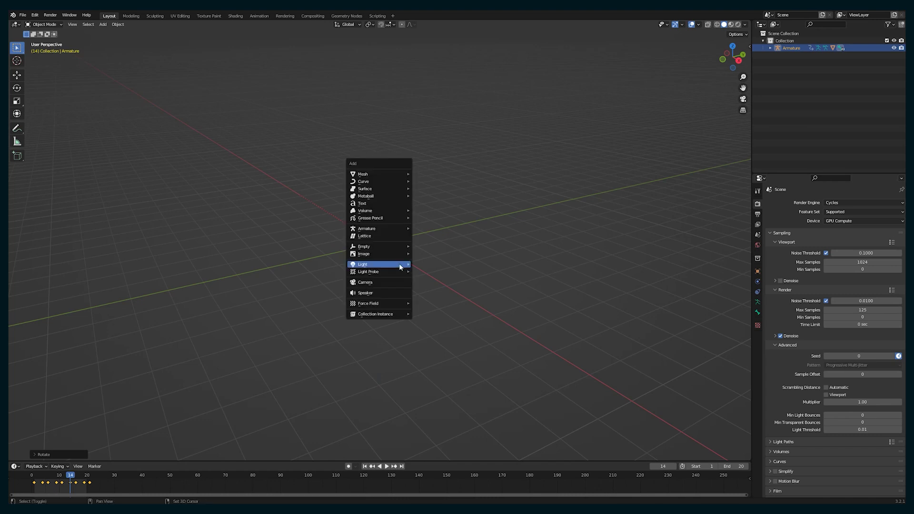
{"action": "left_click", "coordinate": [388, 283]}
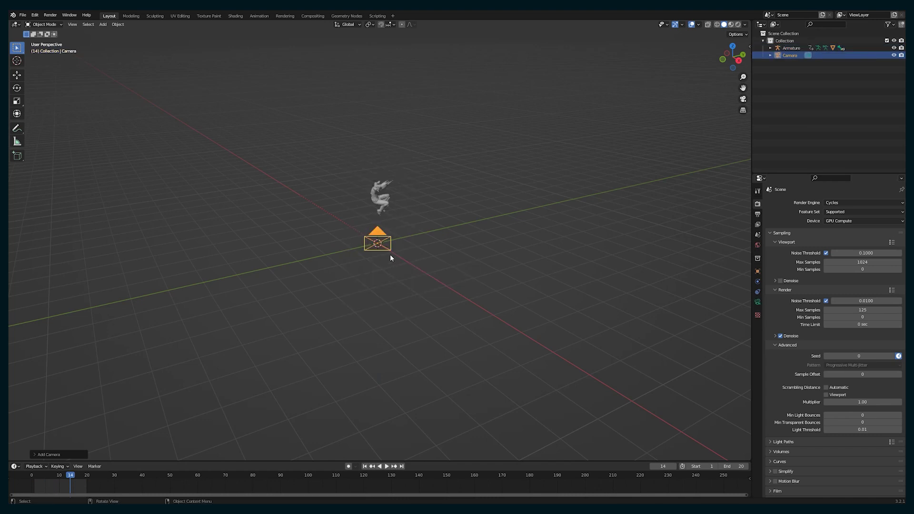
{"action": "left_click", "coordinate": [757, 271]}
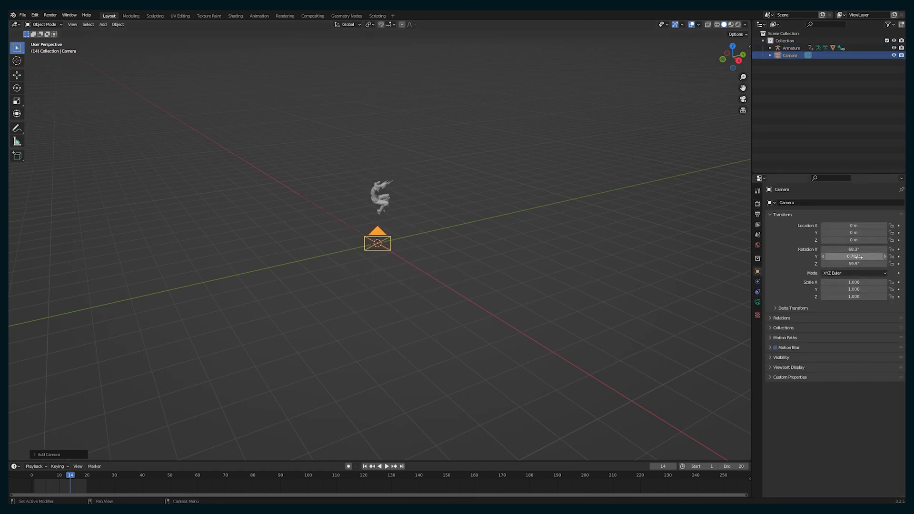
{"action": "type", "text": "0"}
{"action": "key", "text": "Return"}
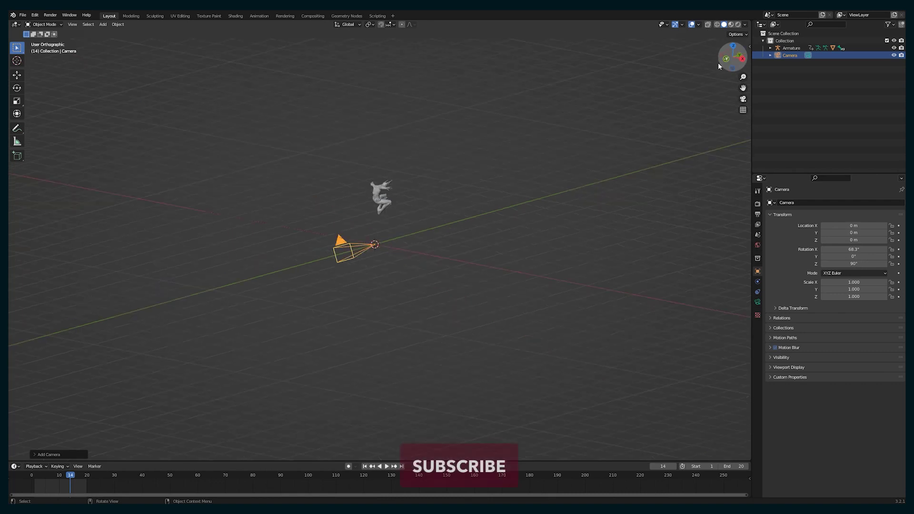
- Move the camera away from the character in the front view, to about X 9.48 m and Z 2.03 m
{"action": "key", "text": "g"}
{"action": "left_click", "coordinate": [683, 263]}
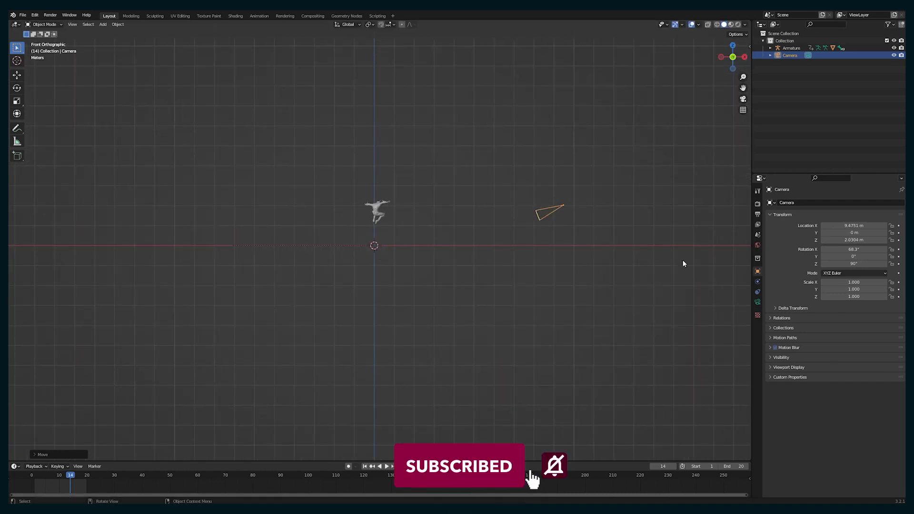
{"action": "scroll", "coordinate": [385, 270], "scroll_direction": "up", "scroll_amount": 3}
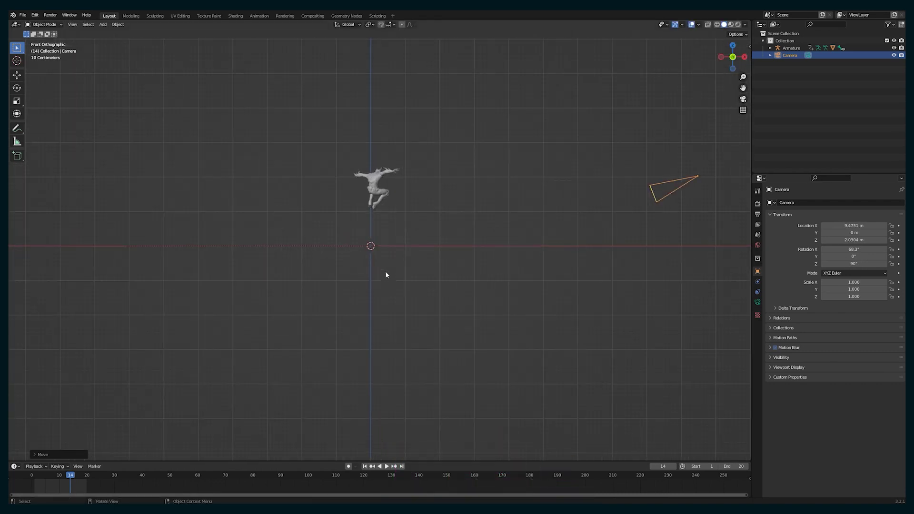
- Add a plain axes empty and position it at the character's upper body, at about X 0.16 m and Z 1.99 m
{"action": "key", "text": "shift+a"}
{"action": "mouse_move", "coordinate": [388, 238]}
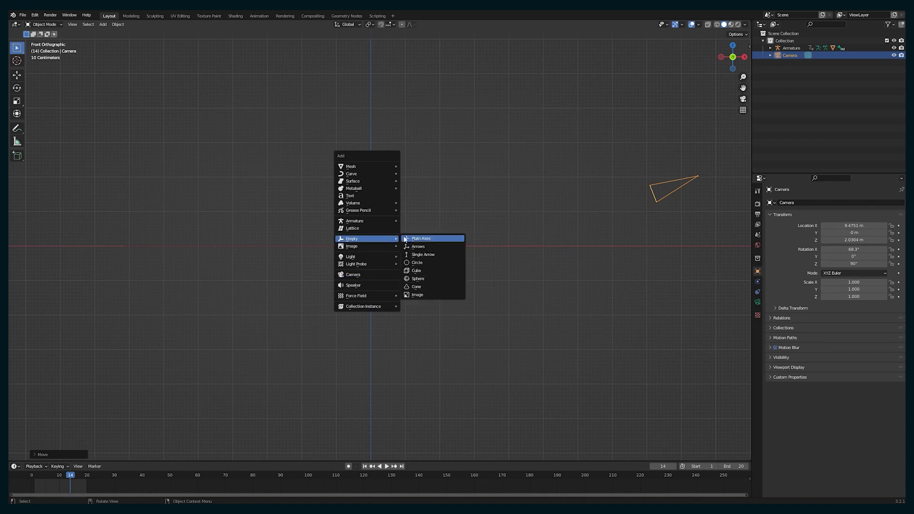
{"action": "left_click", "coordinate": [419, 247]}
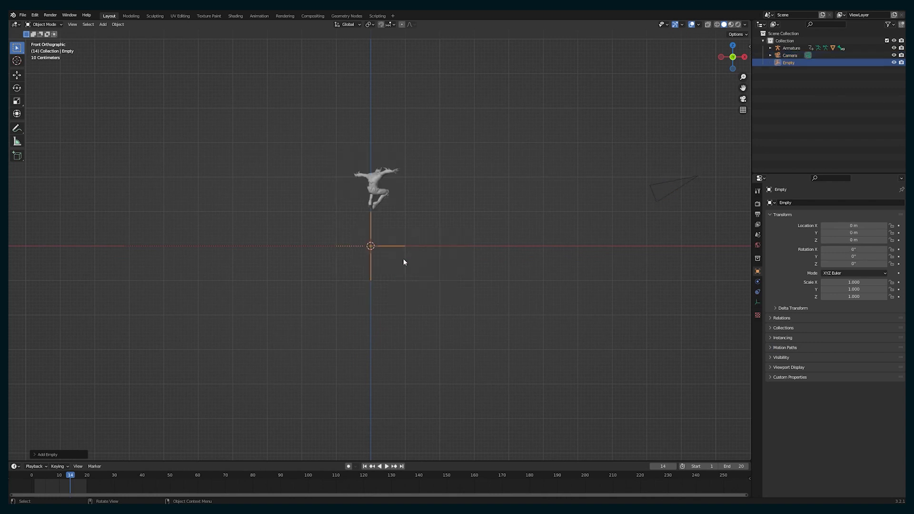
{"action": "key", "text": "g"}
{"action": "key", "text": "z"}
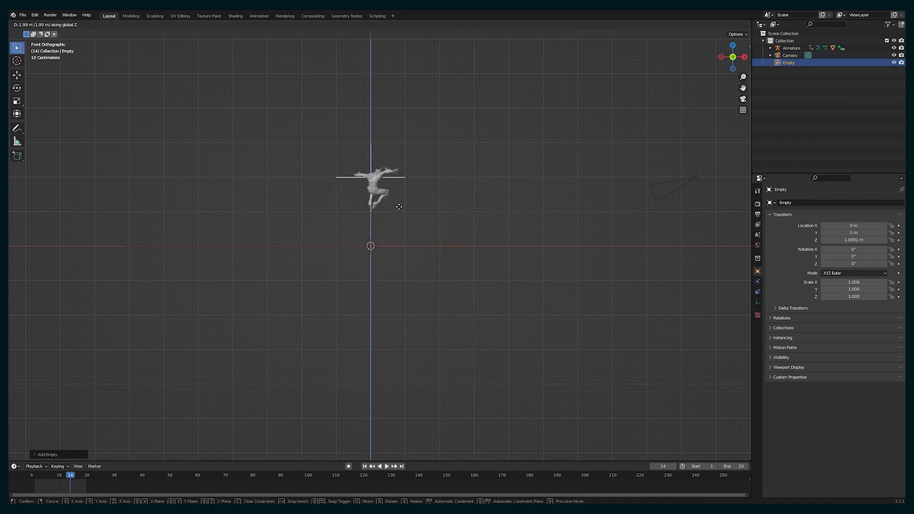
{"action": "left_click", "coordinate": [398, 209]}
{"action": "key", "text": "g"}
{"action": "key", "text": "x"}
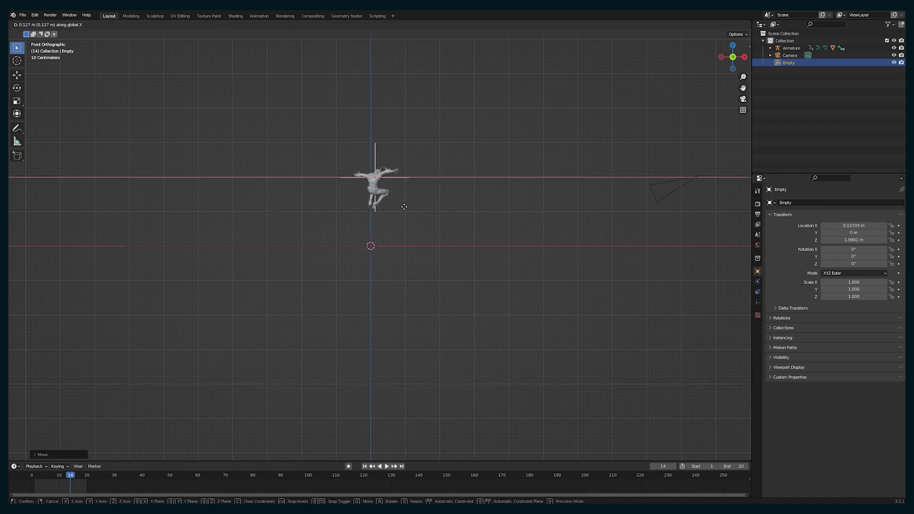
{"action": "left_click", "coordinate": [407, 199]}
- Add a tracking object constraint to the camera
{"action": "middle_click_drag", "start_coordinate": [406, 198], "coordinate": [693, 337]}
{"action": "left_click", "coordinate": [629, 322]}
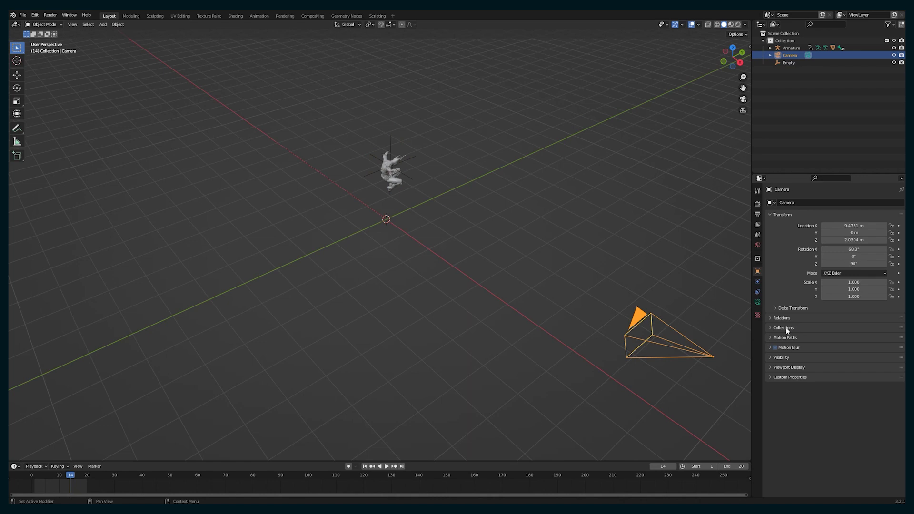
{"action": "left_click", "coordinate": [757, 291]}
{"action": "left_click", "coordinate": [838, 203]}
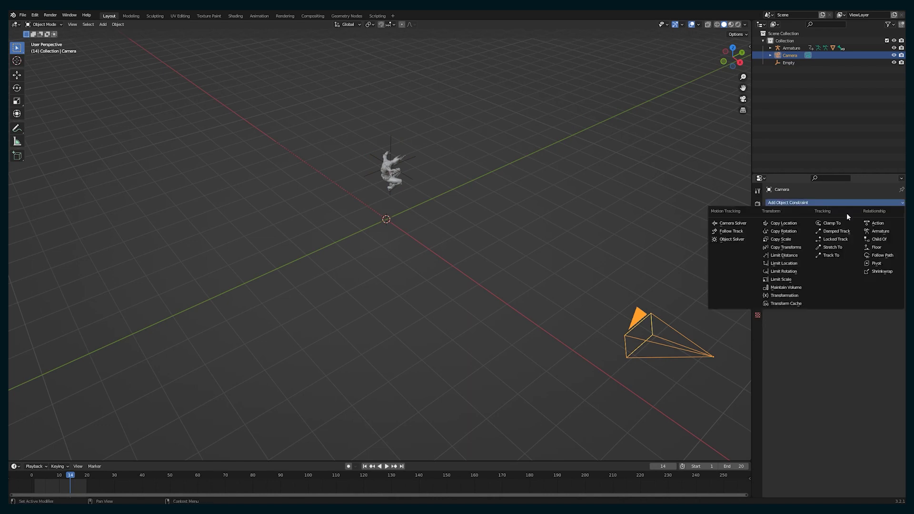
{"action": "left_click", "coordinate": [830, 240]}
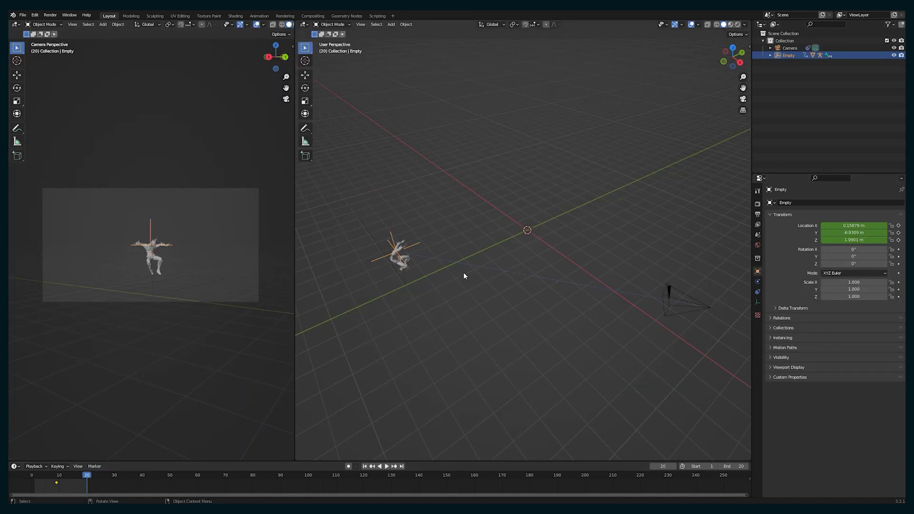
- At frame 20, move the empty along the Y axis past the origin and insert a keyframe
{"action": "key", "text": "g"}
{"action": "key", "text": "y"}
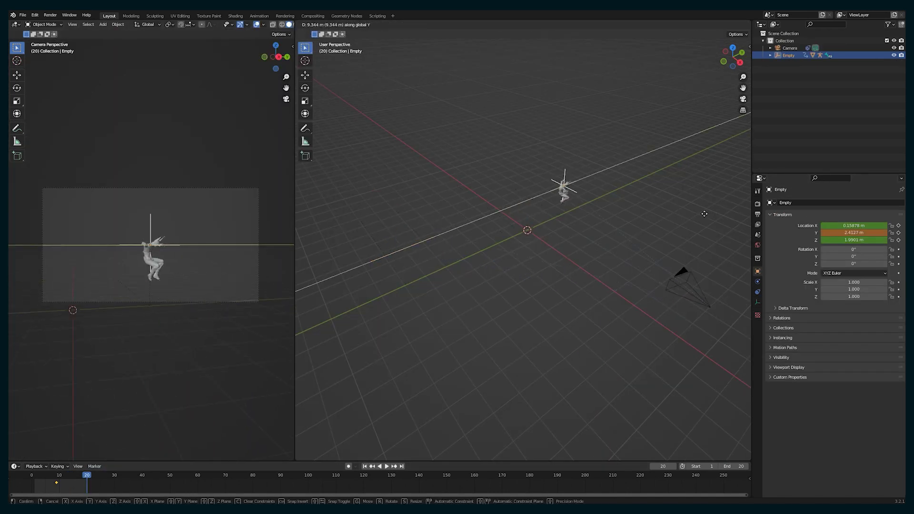
{"action": "left_click", "coordinate": [697, 213]}
{"action": "key", "text": "i"}
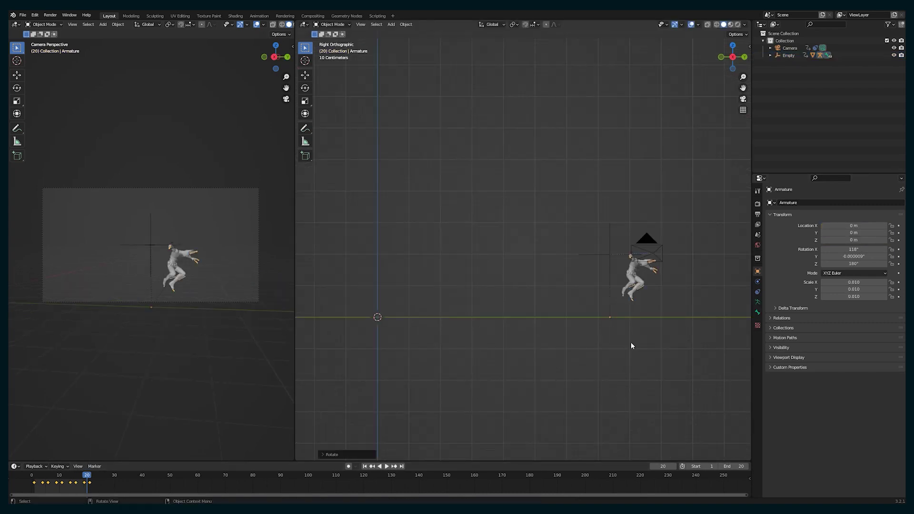
- Move the armature back onto the empty in the right view, to about Y -0.74 m and Z 0.53 m
{"action": "key", "text": "g"}
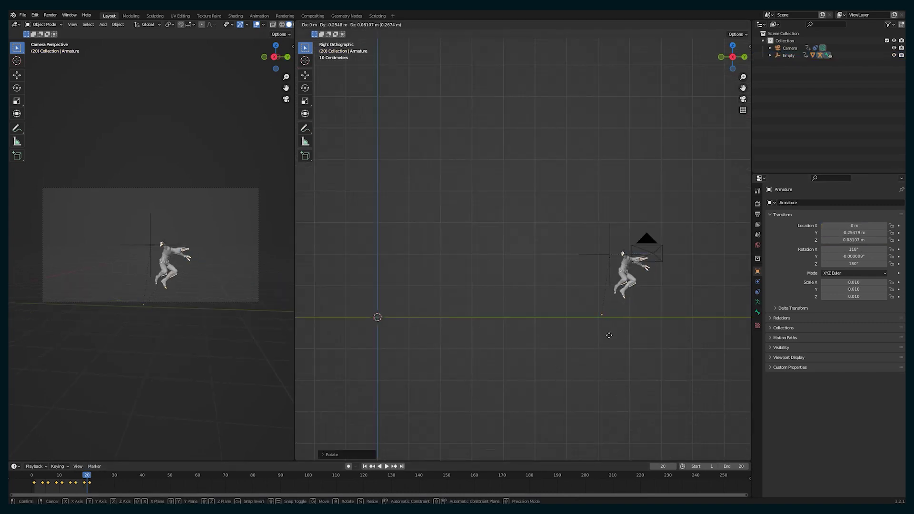
{"action": "left_click", "coordinate": [604, 324]}
{"action": "scroll", "coordinate": [564, 300], "scroll_direction": "up", "scroll_amount": 5}
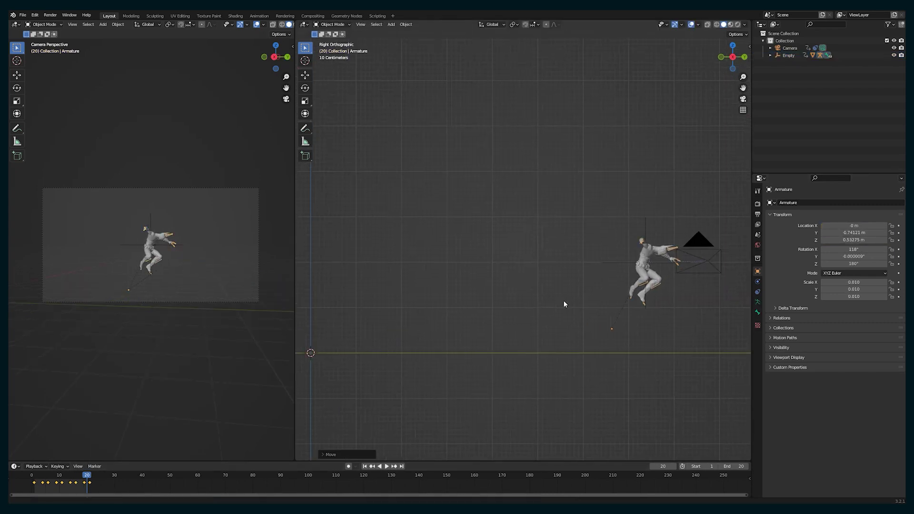
- Switch the armature to Pose Mode and enlarge the timeline area
{"action": "scroll", "coordinate": [637, 343], "scroll_direction": "up", "scroll_amount": 3}
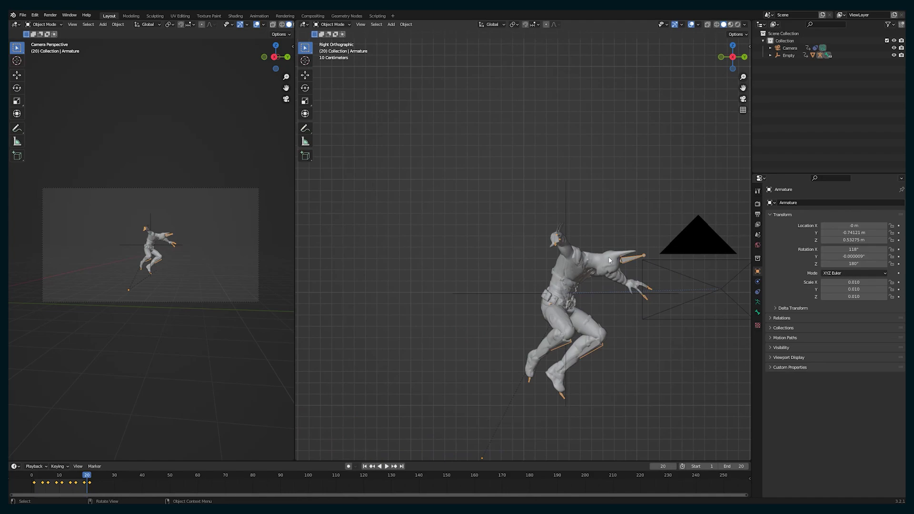
{"action": "left_click", "coordinate": [332, 24]}
{"action": "left_click", "coordinate": [332, 49]}
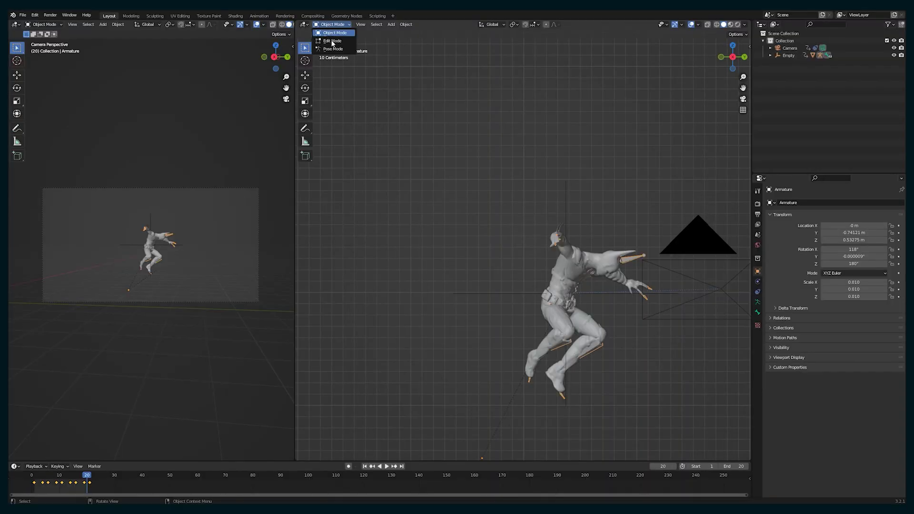
{"action": "left_click_drag", "start_coordinate": [258, 462], "coordinate": [258, 383]}
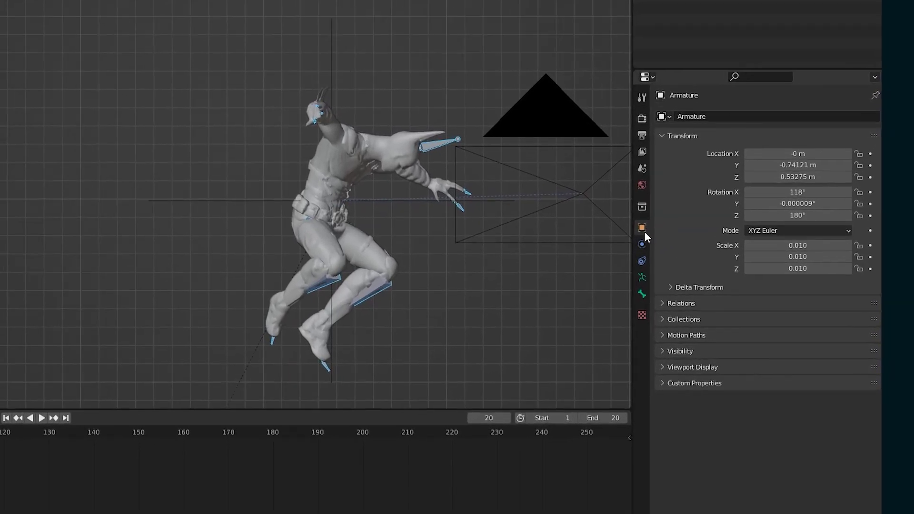
- Display the armature's bones in front of the mesh and select the head bone
{"action": "left_click", "coordinate": [689, 365]}
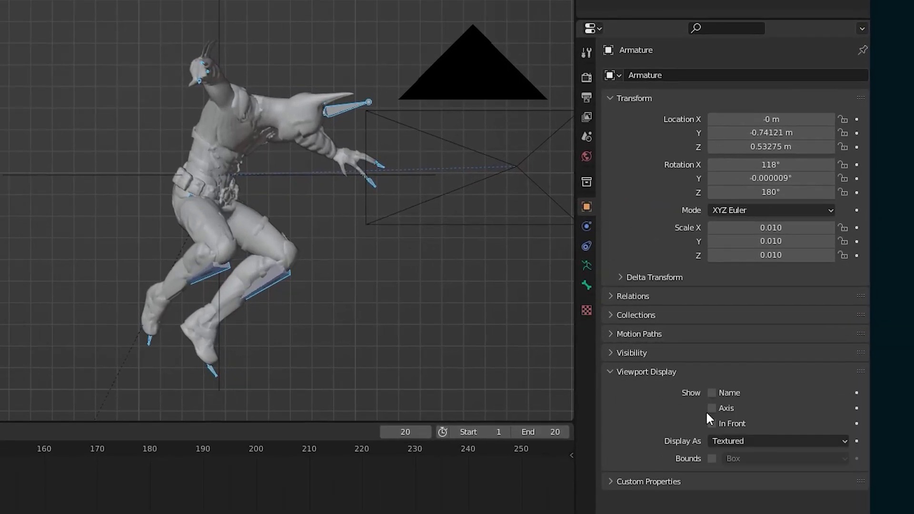
{"action": "left_click", "coordinate": [712, 424]}
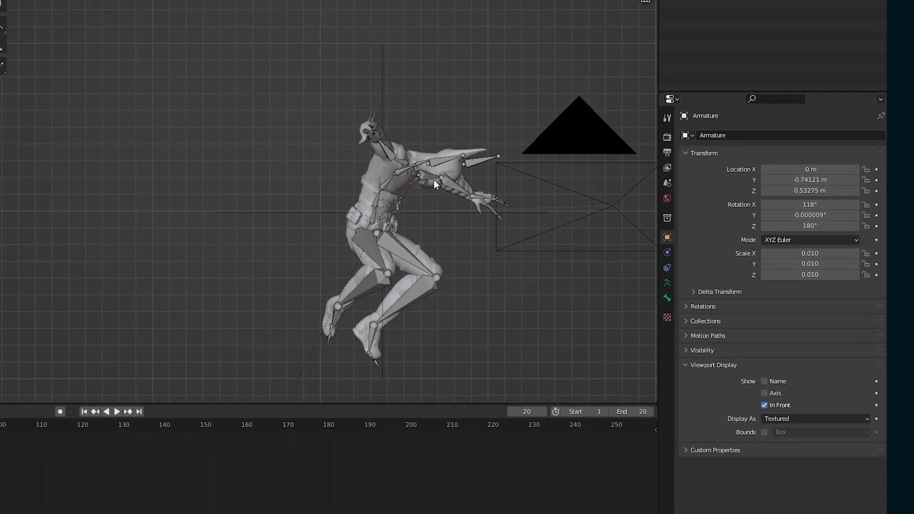
{"action": "key", "text": "ctrl+Tab"}
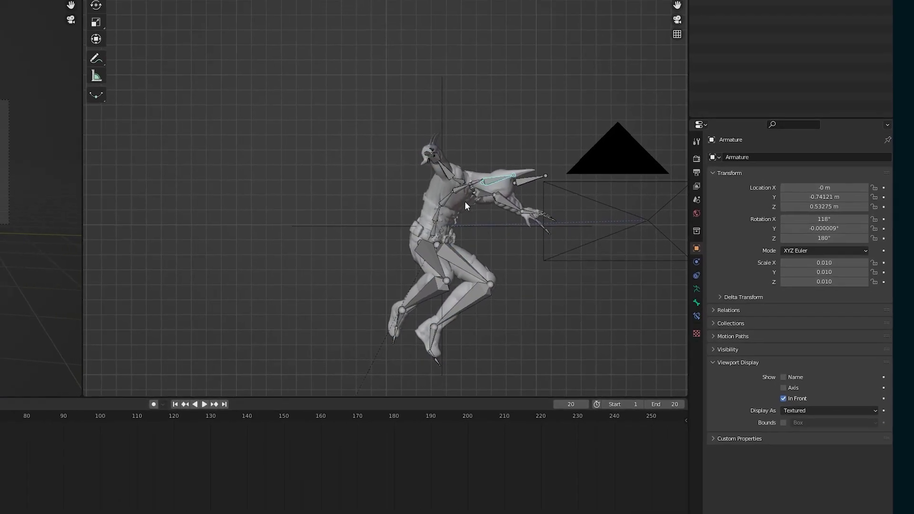
- Expand the head bone's keyframe channels in the timeline and show the bone's transform properties
{"action": "scroll", "coordinate": [395, 191], "scroll_direction": "up", "scroll_amount": 4}
{"action": "middle_click_drag", "start_coordinate": [342, 203], "coordinate": [342, 193]}
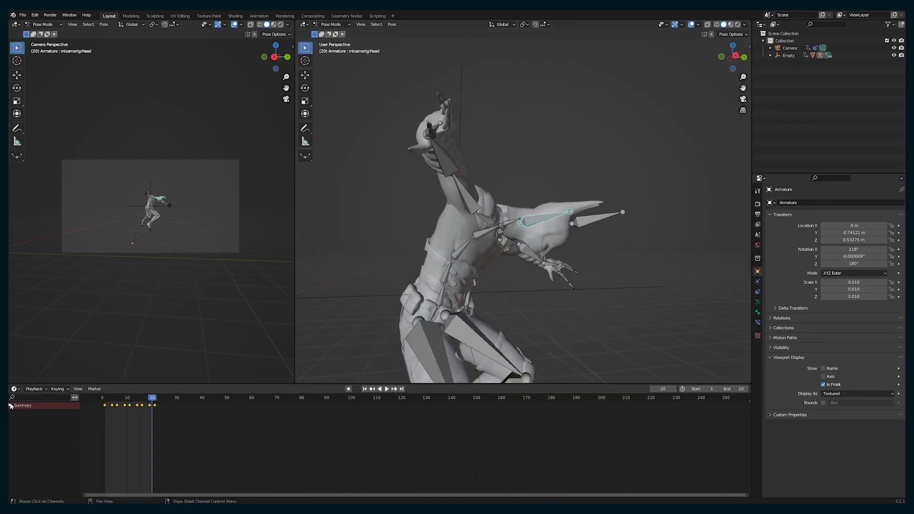
{"action": "left_click", "coordinate": [10, 405]}
{"action": "left_click", "coordinate": [15, 425]}
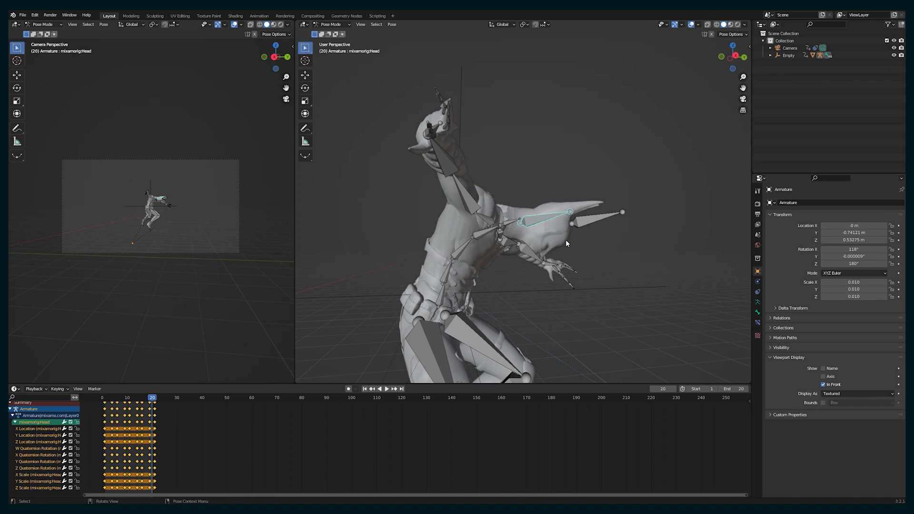
{"action": "left_click", "coordinate": [758, 313]}
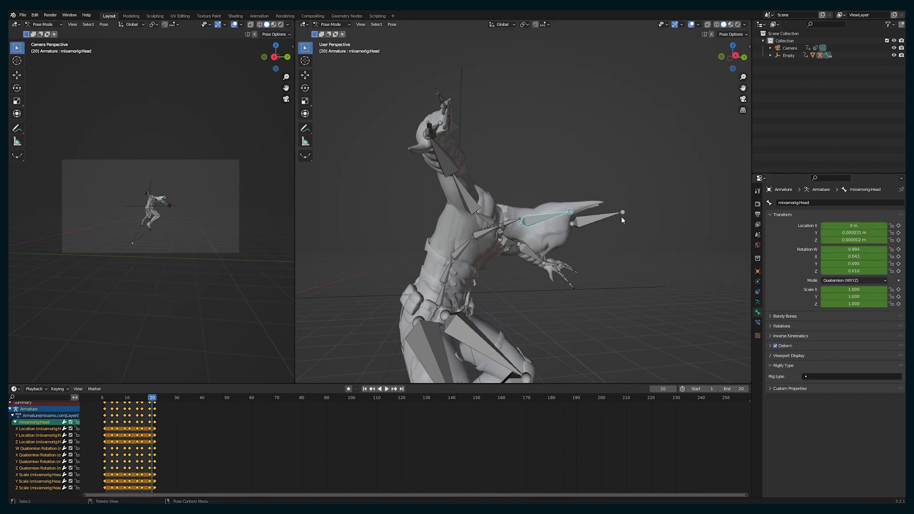
- Try moving and rotating the head bone, undoing each change
{"action": "key", "text": "g"}
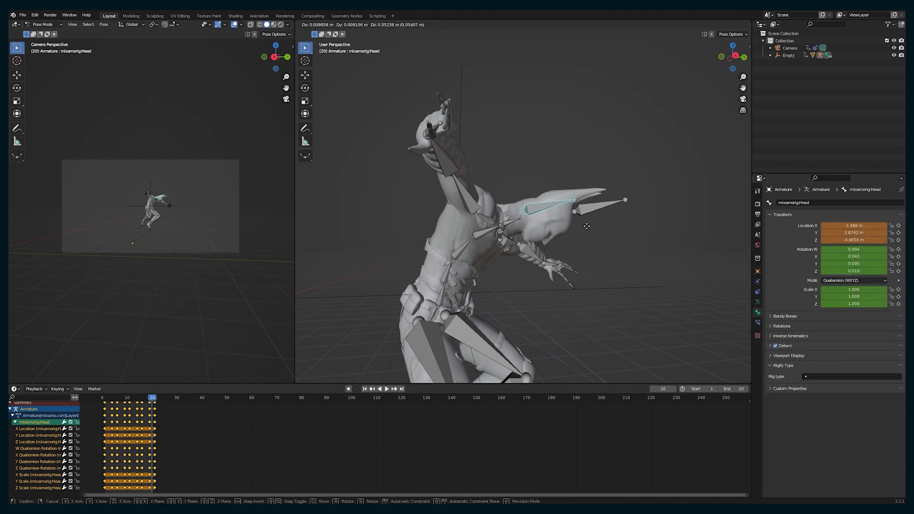
{"action": "left_click", "coordinate": [587, 224]}
{"action": "key", "text": "ctrl+z"}
{"action": "key", "text": "r"}
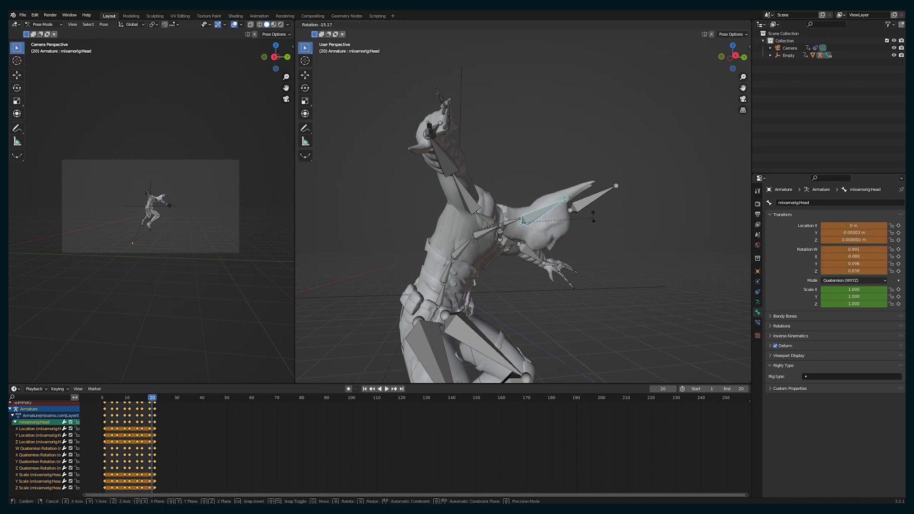
{"action": "left_click", "coordinate": [590, 203]}
{"action": "key", "text": "ctrl+z"}
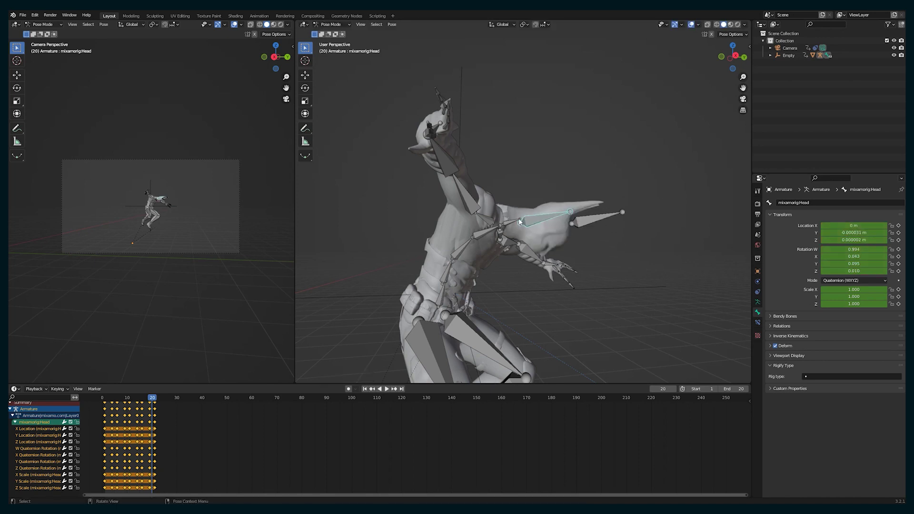
- Select the neck bone, try rotating it and undo the rotation
{"action": "left_click", "coordinate": [527, 235]}
{"action": "key", "text": "r"}
{"action": "left_click", "coordinate": [559, 222]}
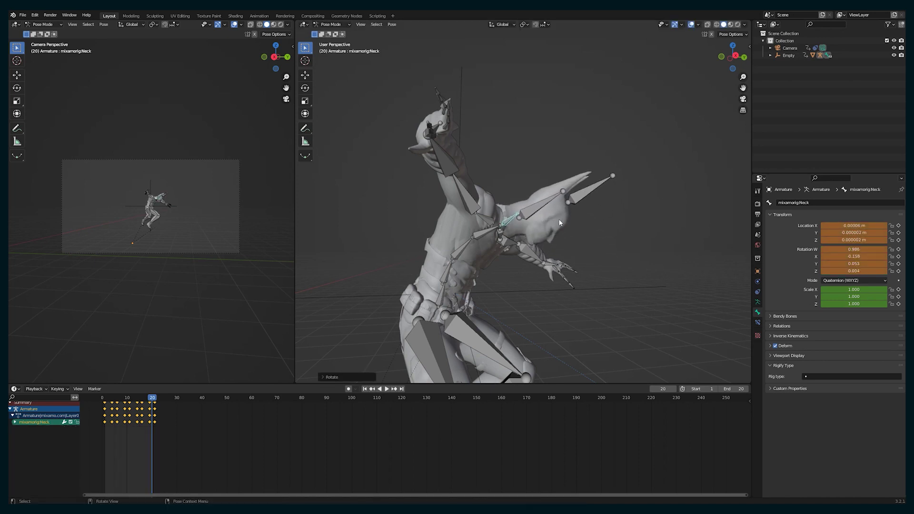
{"action": "key", "text": "ctrl+z"}
- Clear all location, rotation and scale keyframes from the neck bone
{"action": "right_click", "coordinate": [829, 226]}
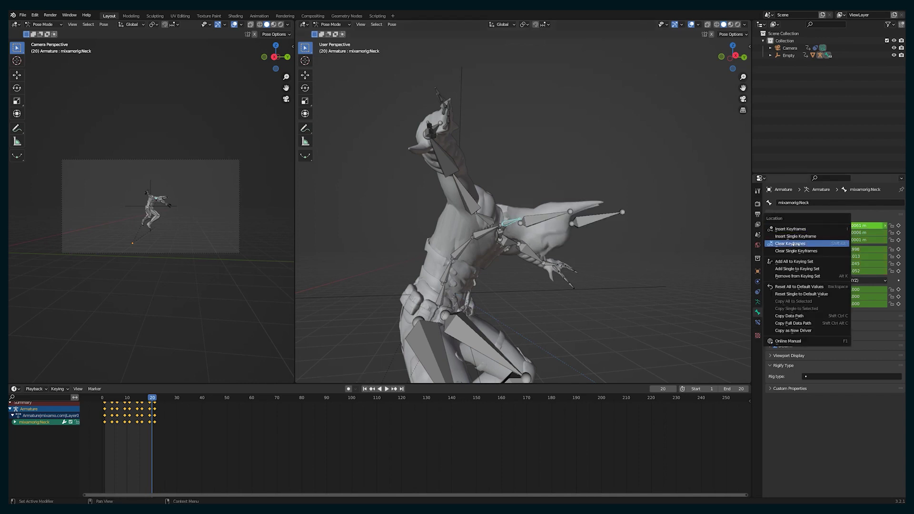
{"action": "left_click", "coordinate": [829, 243]}
{"action": "right_click", "coordinate": [851, 257]}
{"action": "left_click", "coordinate": [826, 274]}
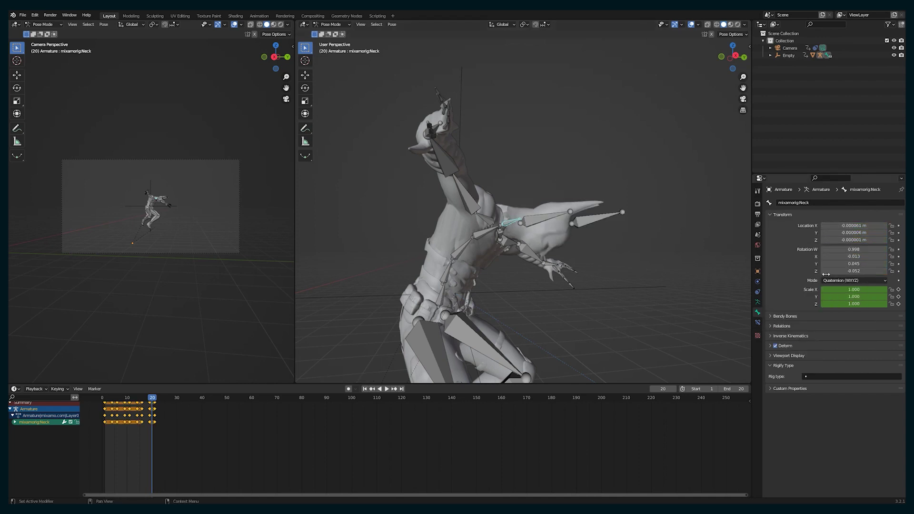
{"action": "right_click", "coordinate": [854, 290]}
{"action": "left_click", "coordinate": [819, 299]}
- Rotate the neck bone in the right orthographic view to raise the character's head
{"action": "left_click", "coordinate": [737, 55]}
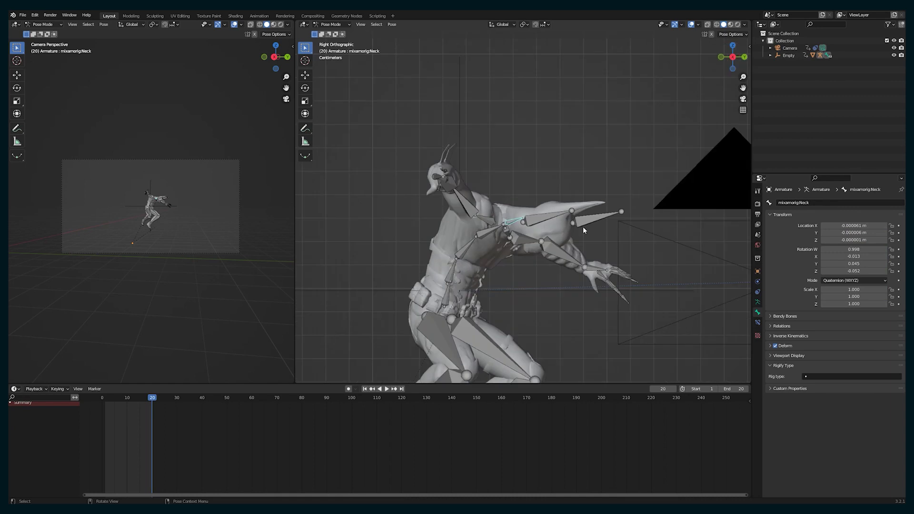
{"action": "key", "text": "r"}
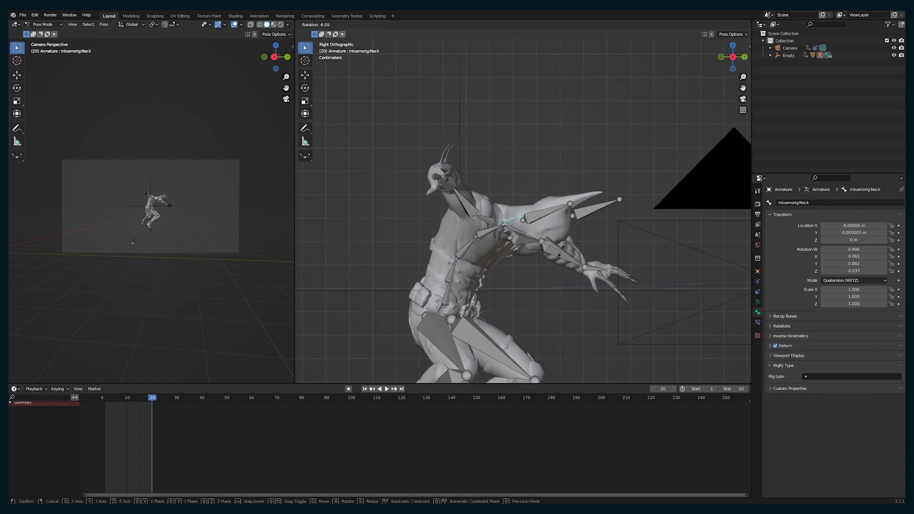
{"action": "left_click", "coordinate": [231, 385]}
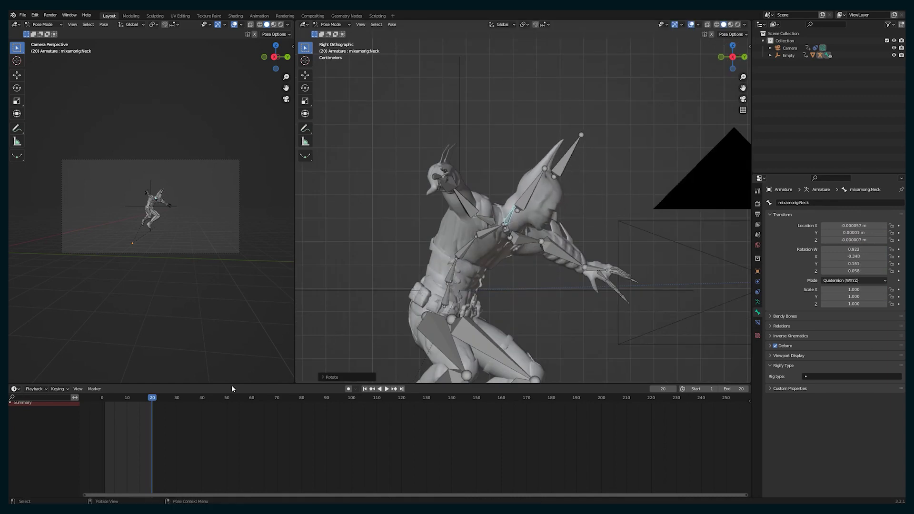
- Play back the animation in the side view and a perspective view to examine the character's head and body pose
{"action": "key", "text": "space"}
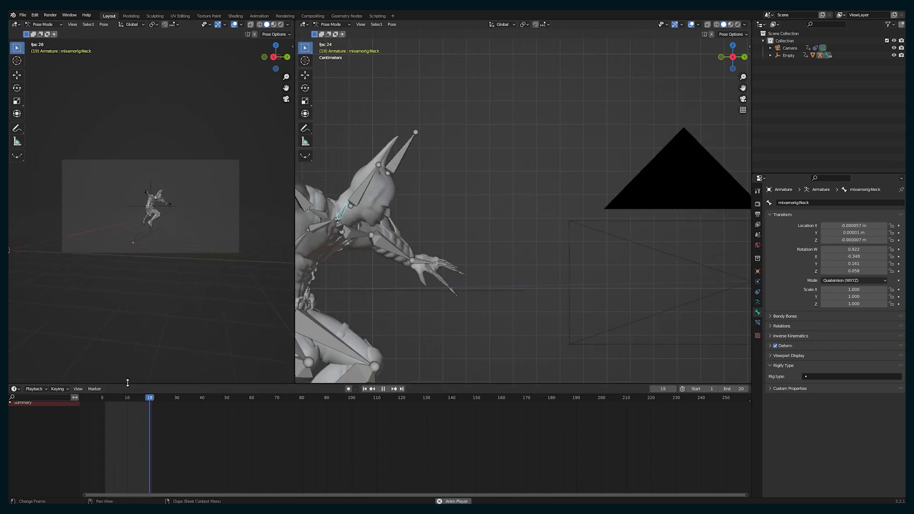
{"action": "scroll", "coordinate": [490, 268], "scroll_direction": "down", "scroll_amount": 12}
{"action": "key", "text": "space"}
{"action": "scroll", "coordinate": [491, 268], "scroll_direction": "down", "scroll_amount": 7}
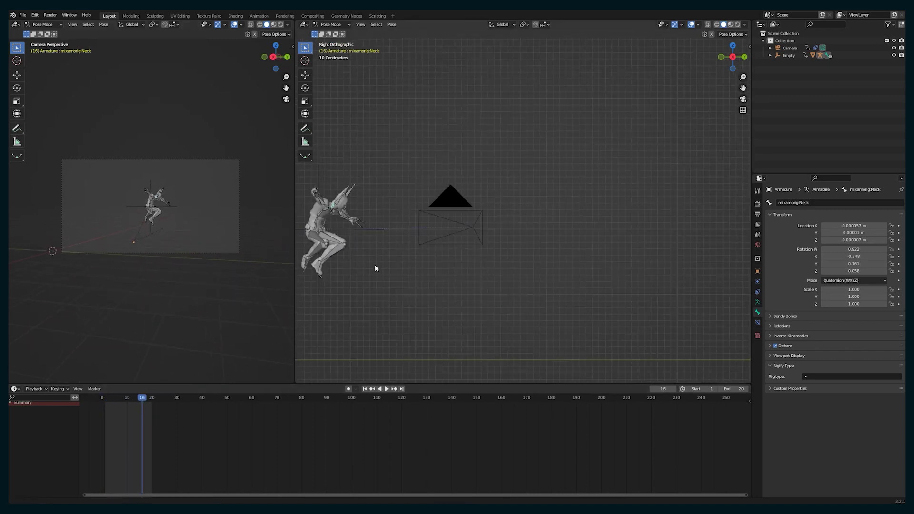
{"action": "key", "text": "space"}
{"action": "middle_click_drag", "start_coordinate": [376, 268], "coordinate": [405, 251], "text": "shift"}
{"action": "key", "text": "Escape"}
{"action": "scroll", "coordinate": [424, 252], "scroll_direction": "up", "scroll_amount": 6}
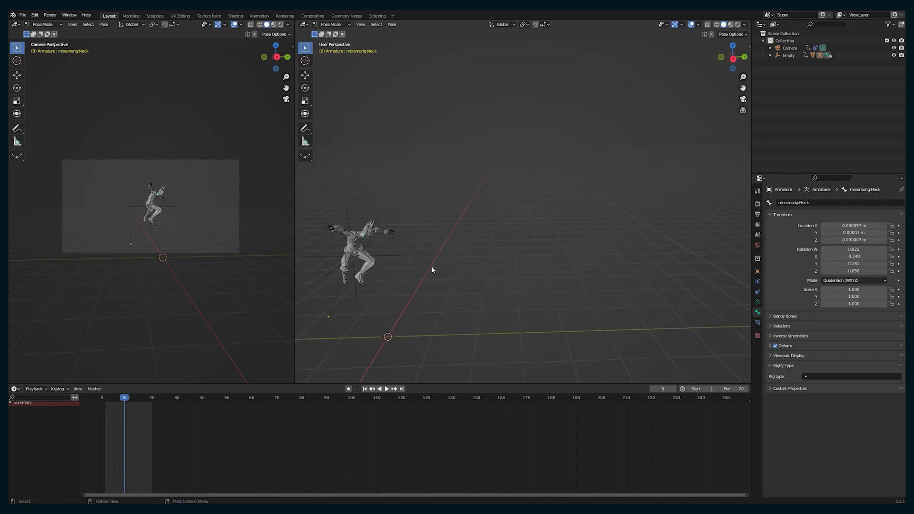
{"action": "scroll", "coordinate": [389, 310], "scroll_direction": "up", "scroll_amount": 2}
{"action": "middle_click_drag", "start_coordinate": [464, 261], "coordinate": [569, 237], "text": "shift"}
- Switch the armature to Object Mode and scrub and play through the start of the animation to examine the leg motion
{"action": "left_click", "coordinate": [344, 25]}
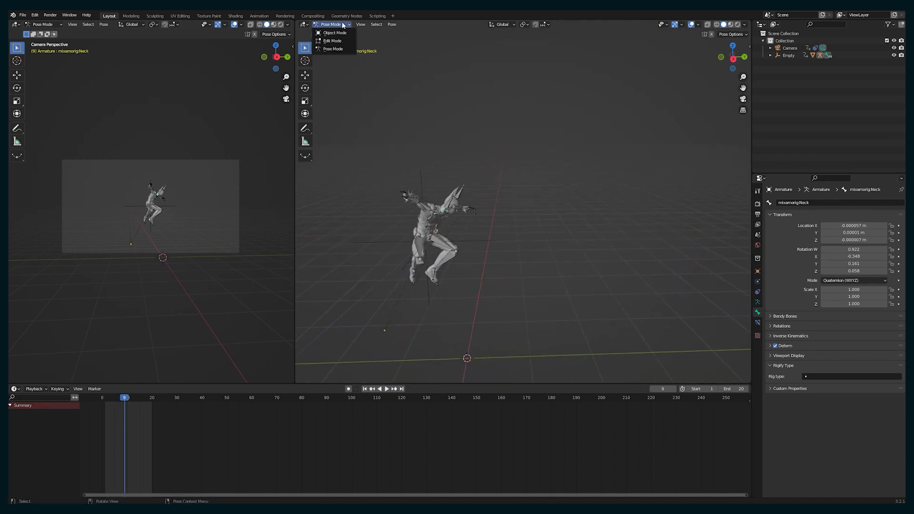
{"action": "left_click", "coordinate": [339, 34]}
{"action": "left_click_drag", "start_coordinate": [106, 400], "coordinate": [127, 398]}
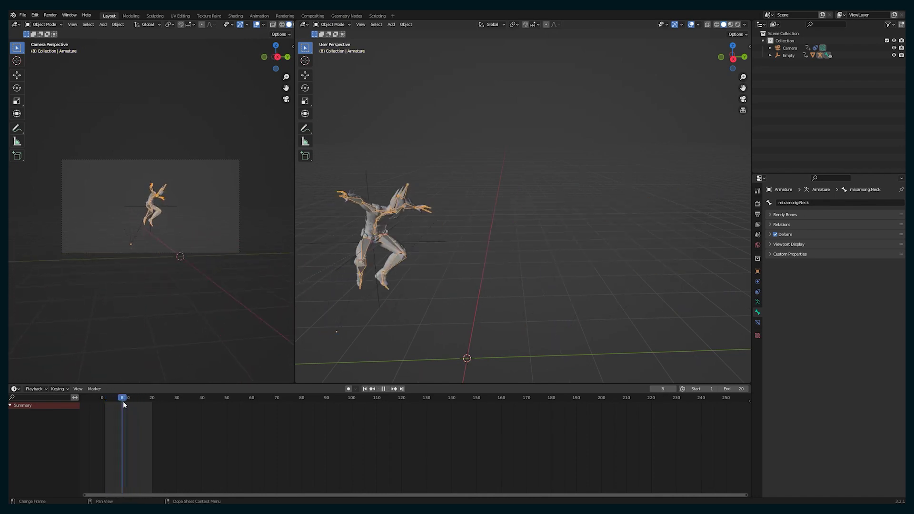
{"action": "key", "text": "space"}
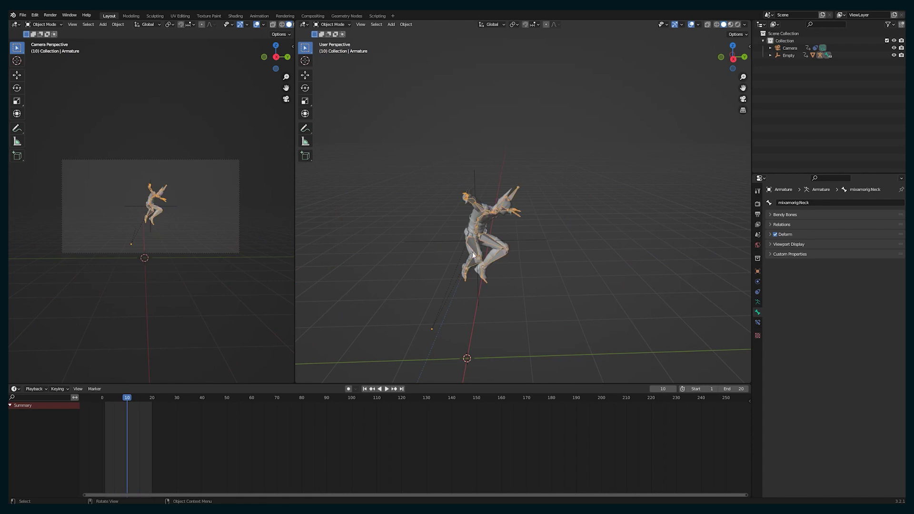
- Return to Pose Mode, select the right upper leg bone, delete its early keyframes and move a kept keyframe to the start
{"action": "left_click", "coordinate": [336, 49]}
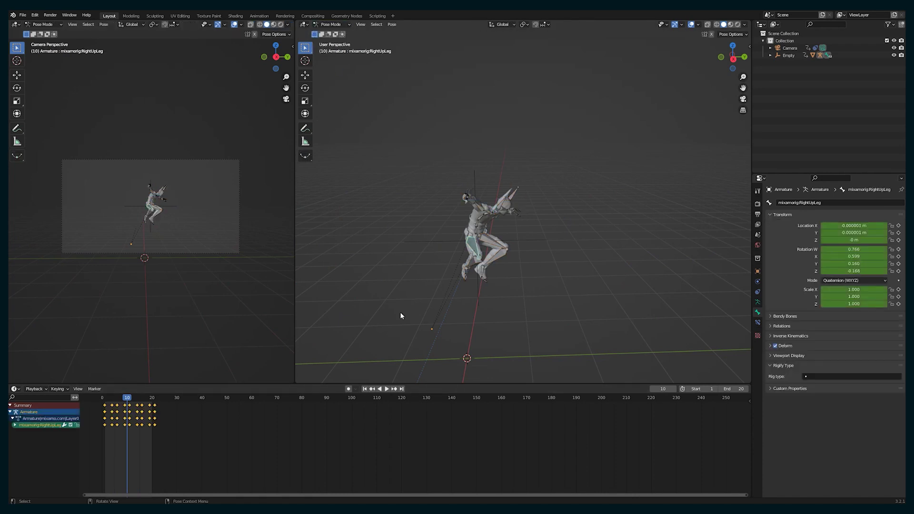
{"action": "left_click_drag", "start_coordinate": [134, 404], "coordinate": [135, 403]}
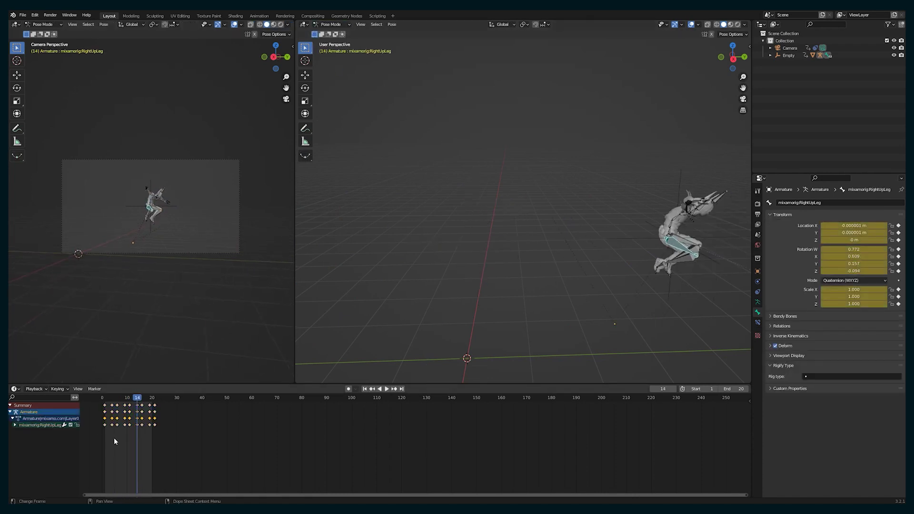
{"action": "key", "text": "x"}
{"action": "left_click", "coordinate": [105, 427]}
{"action": "left_click_drag", "start_coordinate": [136, 425], "coordinate": [138, 404]}
- Delete the left upper leg's keyframes before frame 14, move the frame 14 keyframe to frame 1, and play back the motion
{"action": "left_click", "coordinate": [690, 242]}
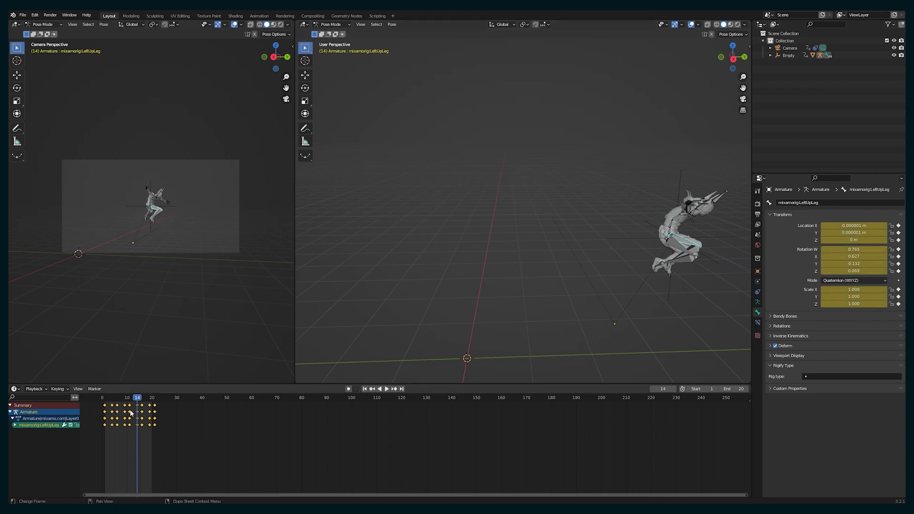
{"action": "left_click_drag", "start_coordinate": [102, 427], "coordinate": [103, 427]}
{"action": "key", "text": "Delete"}
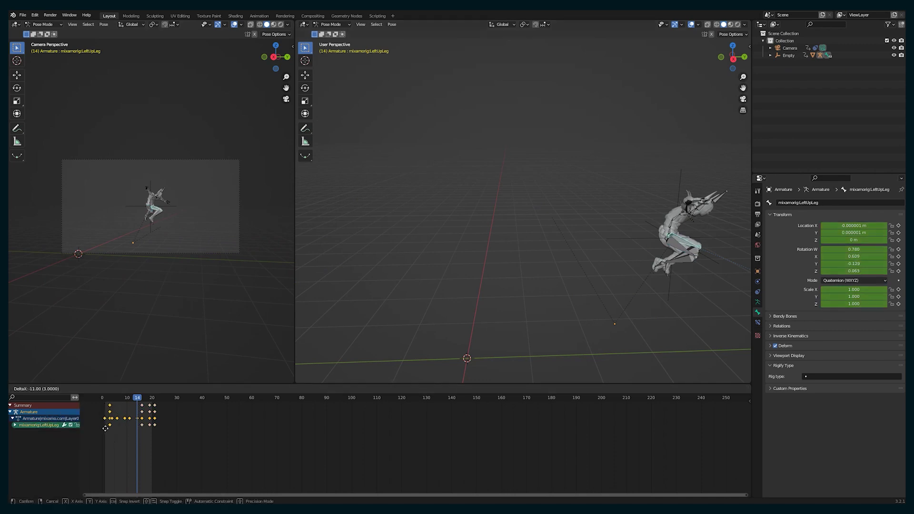
{"action": "key", "text": "space"}
{"action": "key", "text": "space"}
{"action": "left_click_drag", "start_coordinate": [131, 399], "coordinate": [112, 399]}
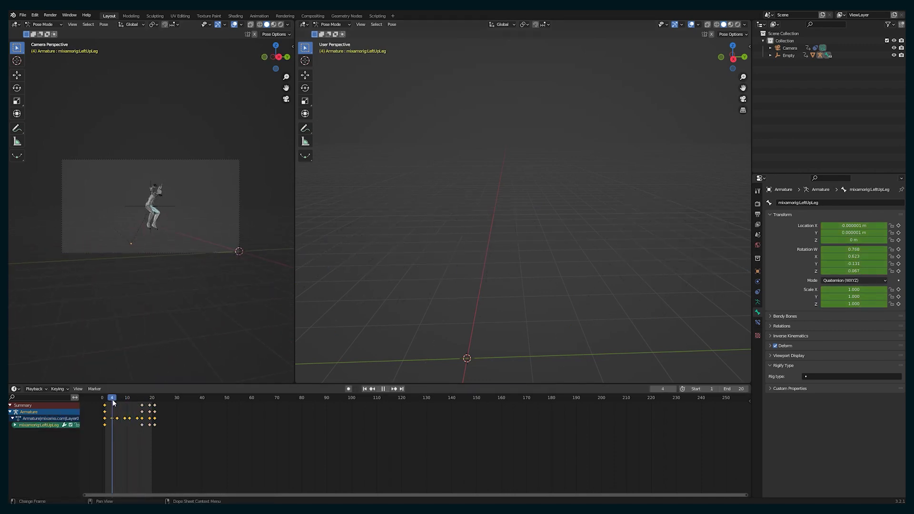
- Select the right lower leg bone, delete its early keyframes and move the frame 11 keyframe to frame 1
{"action": "middle_click_drag", "start_coordinate": [417, 312], "coordinate": [498, 268], "text": "shift"}
{"action": "left_click", "coordinate": [348, 260]}
{"action": "left_click_drag", "start_coordinate": [132, 398], "coordinate": [127, 403]}
{"action": "key", "text": "Delete"}
{"action": "key", "text": "space"}
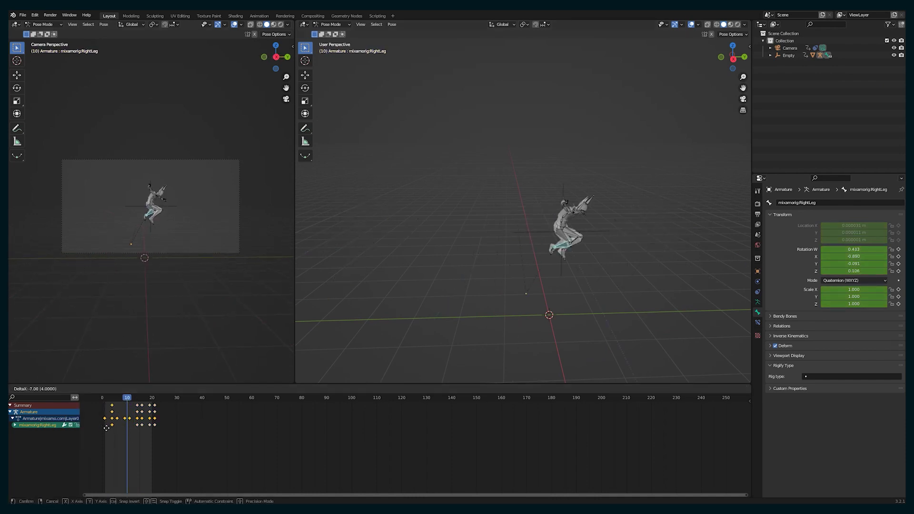
- Reduce the left lower leg's keyframes to one at frame 1 and one at frame 20, and play back the result
{"action": "key", "text": "Delete"}
{"action": "left_click_drag", "start_coordinate": [142, 424], "coordinate": [105, 428]}
{"action": "left_click", "coordinate": [156, 219]}
{"action": "mouse_move", "coordinate": [159, 428]}
{"action": "left_mouse_down"}
{"action": "mouse_move", "coordinate": [142, 424]}
{"action": "mouse_move", "coordinate": [152, 425]}
{"action": "left_mouse_up"}
{"action": "key", "text": "space"}
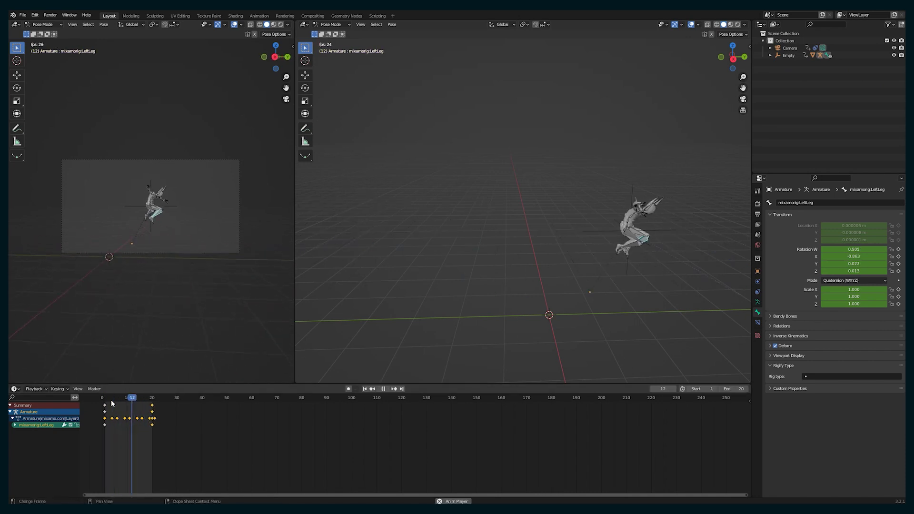
{"action": "key", "text": "space"}
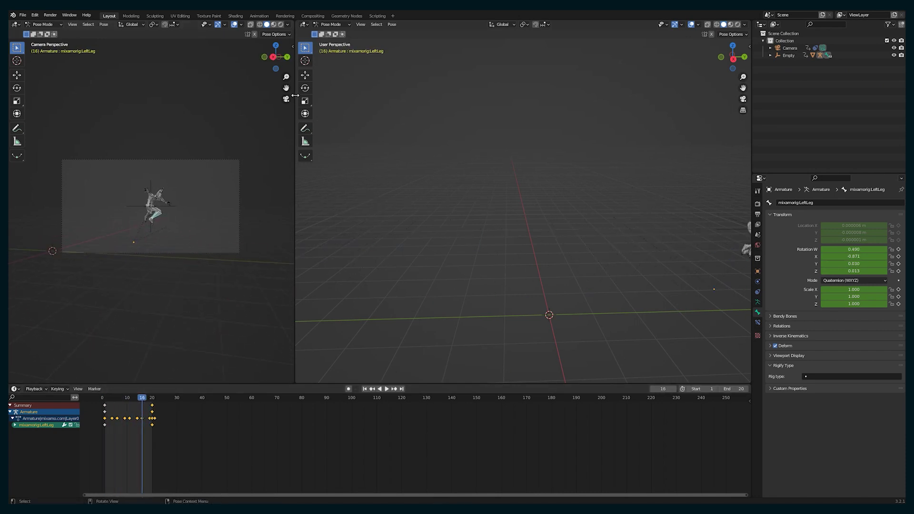
- Select the camera, switch to Object Mode and set the camera's passepartout to 1.000
{"action": "left_click", "coordinate": [790, 48]}
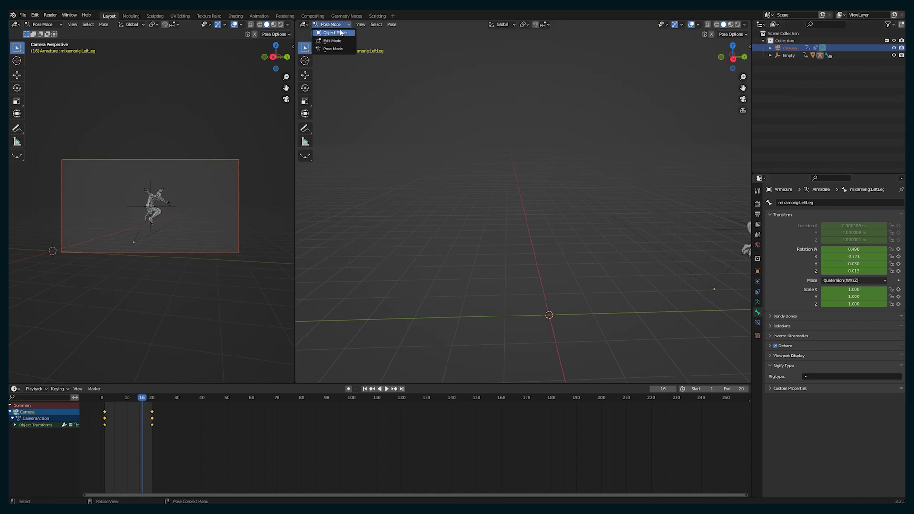
{"action": "left_click", "coordinate": [335, 32]}
{"action": "left_click", "coordinate": [758, 301]}
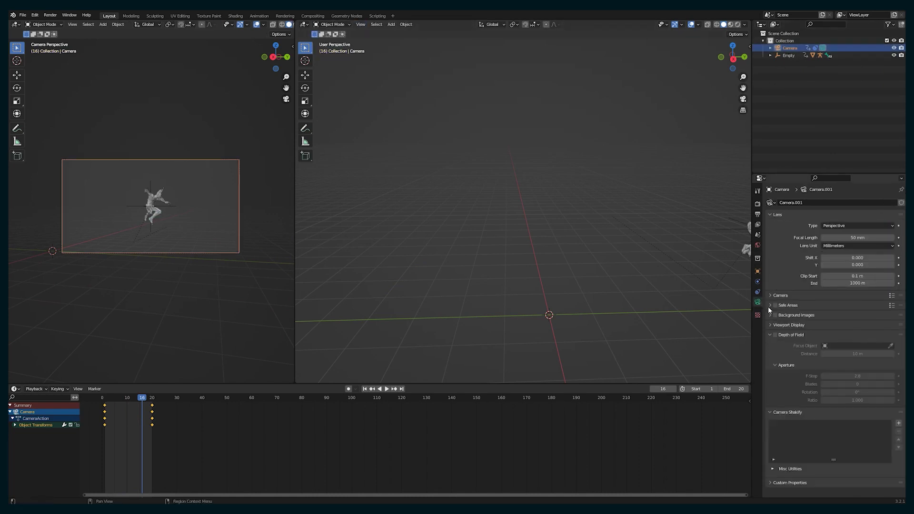
{"action": "left_click", "coordinate": [789, 324]}
{"action": "left_click_drag", "start_coordinate": [860, 378], "coordinate": [895, 378]}
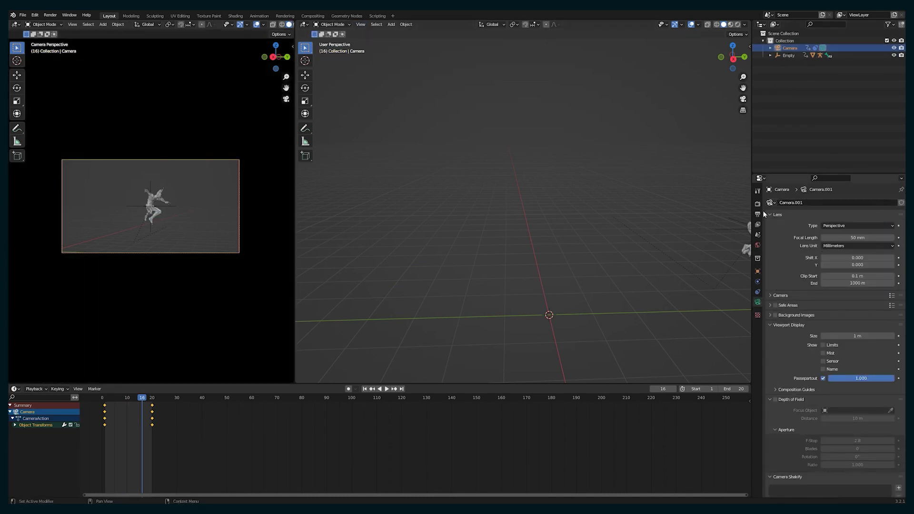
- Add an Investigation shake to the camera with Camera Shakify and play the animation to check it
{"action": "left_click", "coordinate": [757, 214]}
{"action": "left_click", "coordinate": [757, 204]}
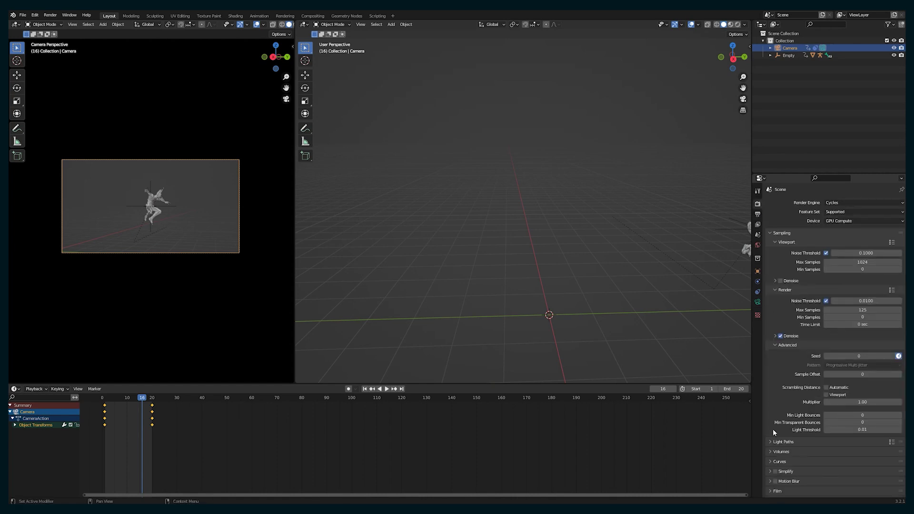
{"action": "left_click", "coordinate": [758, 302]}
{"action": "scroll", "coordinate": [794, 376], "scroll_direction": "down", "scroll_amount": 3}
{"action": "left_click", "coordinate": [898, 433]}
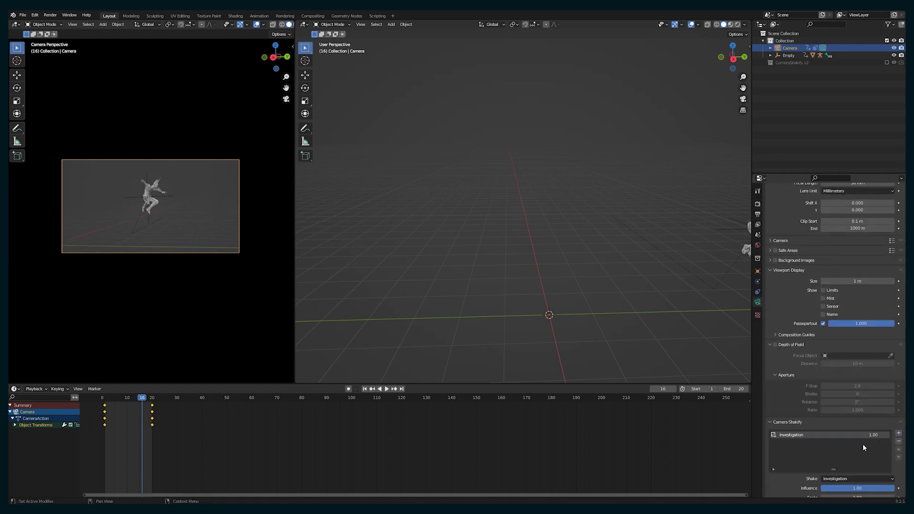
{"action": "scroll", "coordinate": [862, 444], "scroll_direction": "down", "scroll_amount": 3}
{"action": "key", "text": "space"}
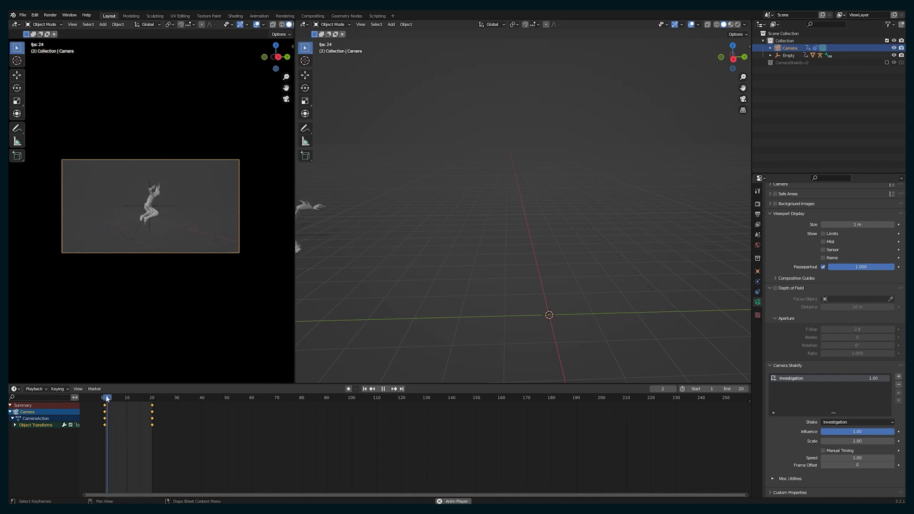
{"action": "key", "text": "space"}
- Go to frame 1, bring the camera and character into view, and open an Asset Browser area below the camera view
{"action": "left_click", "coordinate": [106, 398]}
{"action": "scroll", "coordinate": [528, 245], "scroll_direction": "down", "scroll_amount": 4}
{"action": "middle_click_drag", "start_coordinate": [482, 253], "coordinate": [508, 242], "text": "shift"}
{"action": "scroll", "coordinate": [509, 242], "scroll_direction": "down", "scroll_amount": 3}
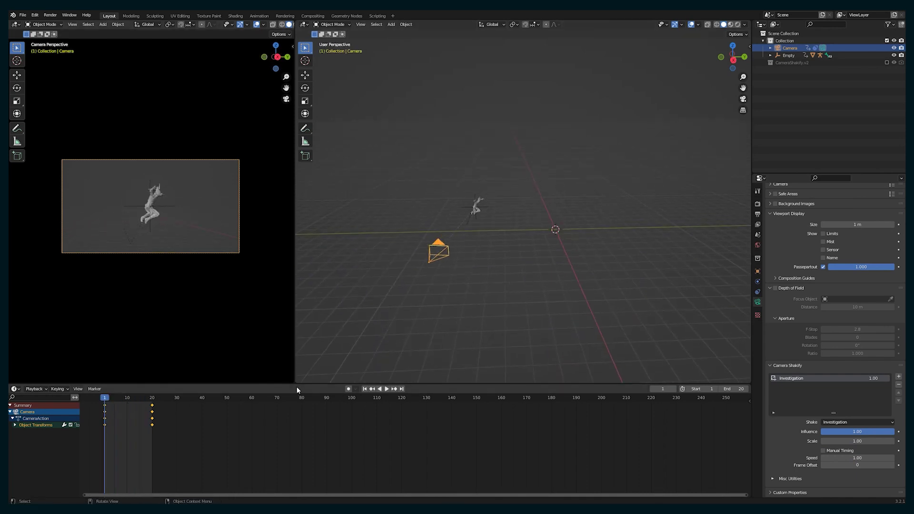
{"action": "left_click_drag", "start_coordinate": [293, 382], "coordinate": [267, 205]}
{"action": "left_click", "coordinate": [16, 211]}
{"action": "left_click", "coordinate": [257, 256]}
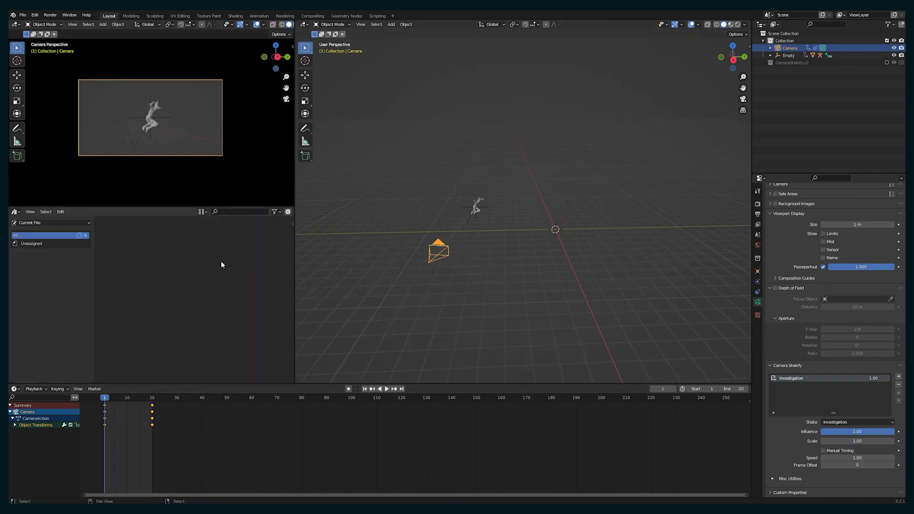
- Switch the Asset Browser to the User Library and show its Building Facades catalog
{"action": "left_click", "coordinate": [29, 222]}
{"action": "left_click", "coordinate": [33, 243]}
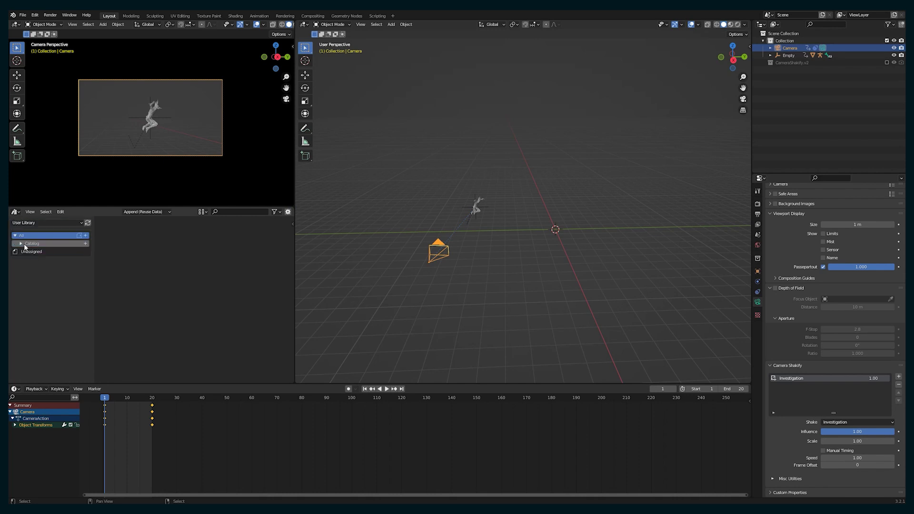
{"action": "left_click", "coordinate": [21, 243]}
{"action": "left_click", "coordinate": [32, 253]}
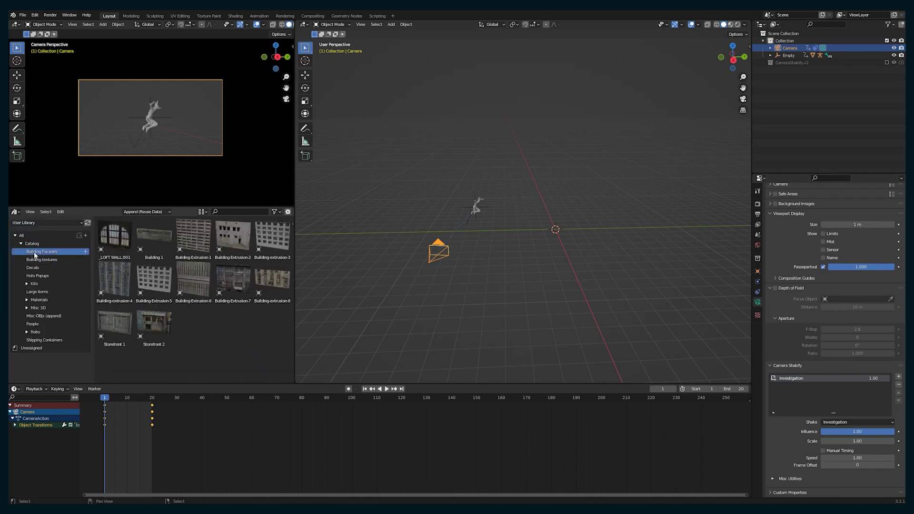
- Place the Building-Extrusion-6 asset near the character, scale it up and rotate it 90 degrees
{"action": "left_click_drag", "start_coordinate": [202, 291], "coordinate": [508, 229]}
{"action": "key", "text": "s"}
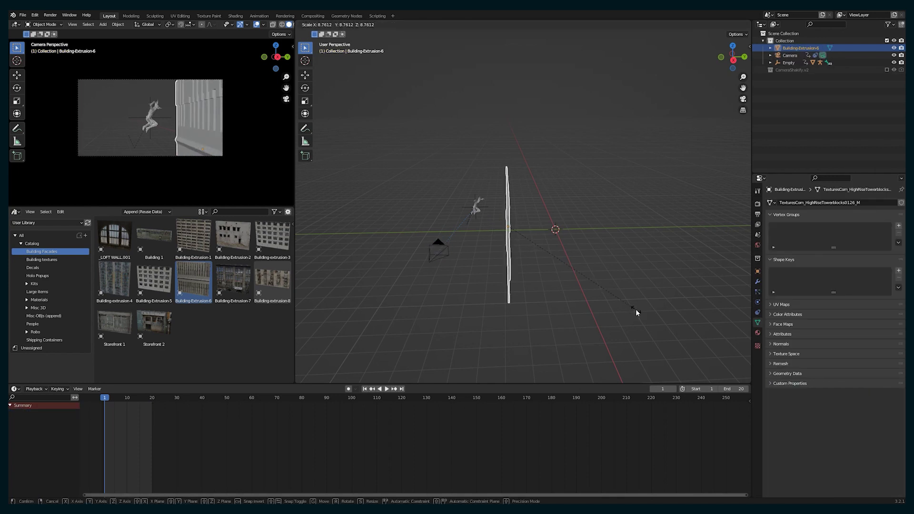
{"action": "type", "text": "90"}
{"action": "key", "text": "Return"}
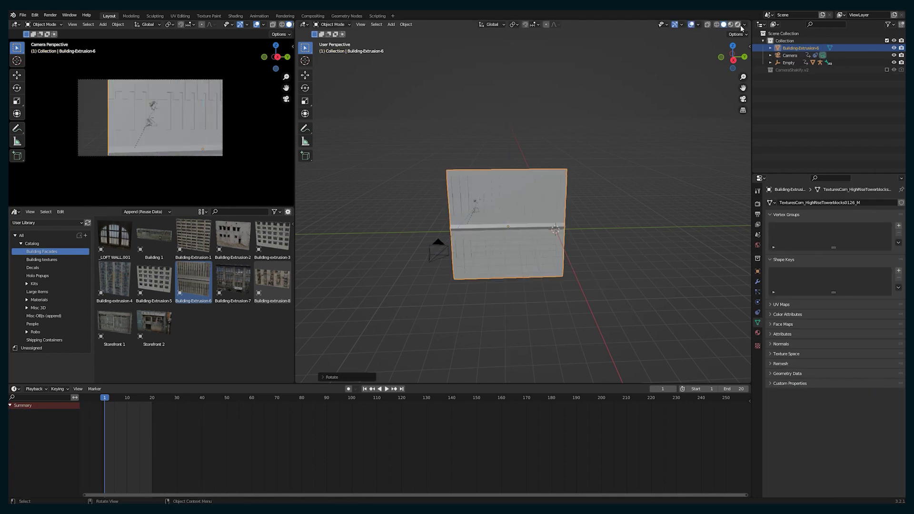
- Switch the large viewport to Material Preview shading and move the building facade behind the character
{"action": "left_click", "coordinate": [730, 24]}
{"action": "middle_click_drag", "start_coordinate": [595, 238], "coordinate": [493, 207]}
{"action": "key", "text": "g"}
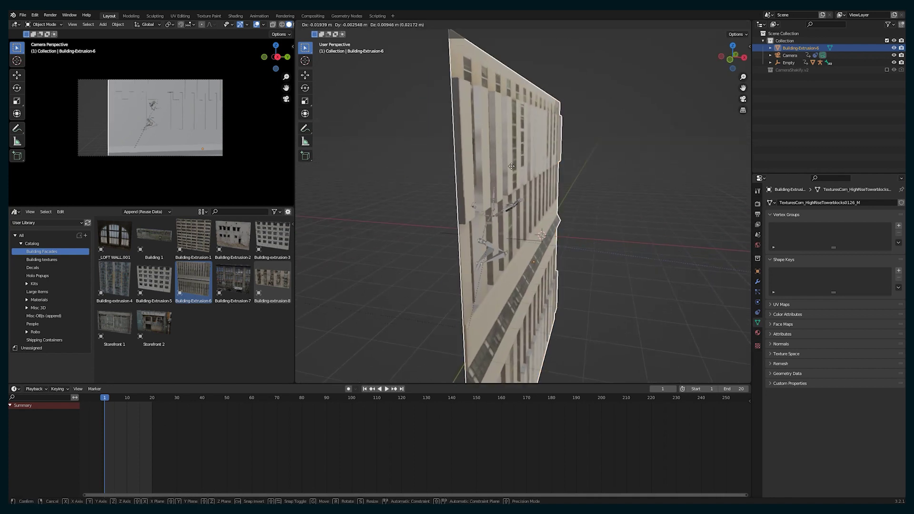
{"action": "left_click", "coordinate": [385, 156]}
- Rotate the building facade 90 degrees about the X axis and scale it up
{"action": "type", "text": "r"}
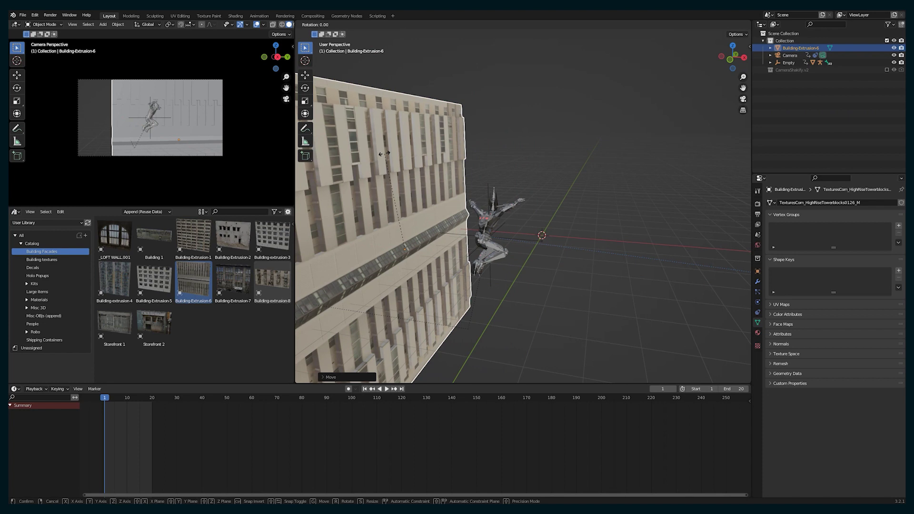
{"action": "type", "text": "x90"}
{"action": "key", "text": "Return"}
{"action": "middle_click_drag", "start_coordinate": [372, 261], "coordinate": [584, 263]}
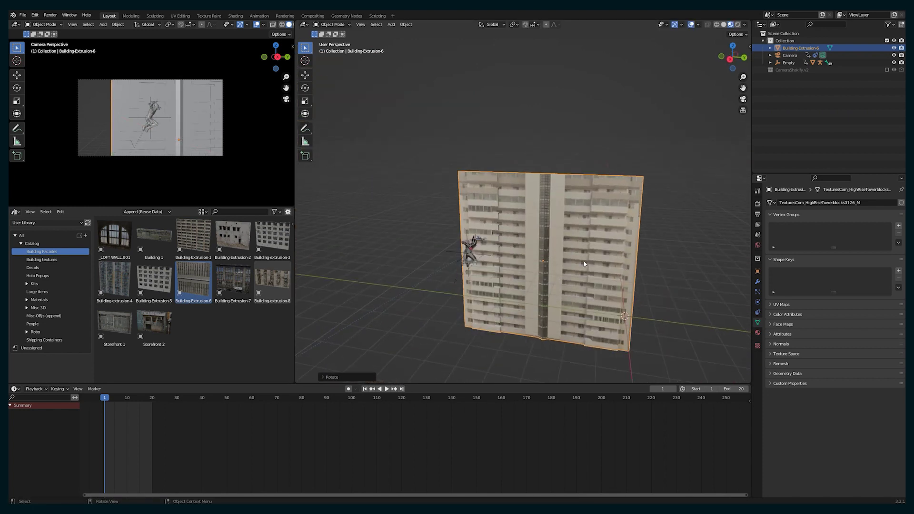
{"action": "key", "text": "s"}
{"action": "left_click", "coordinate": [616, 272]}
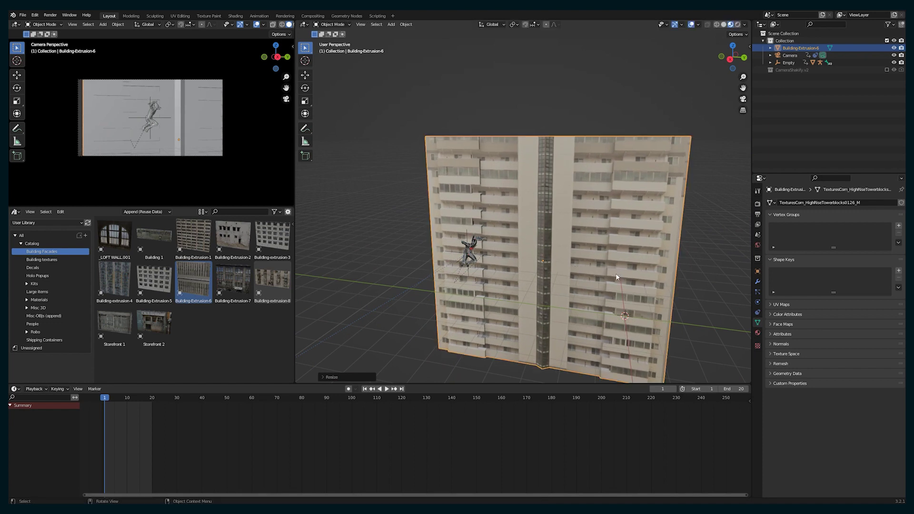
- Move the building facade in the horizontal plane to center it behind the character, and scale it up further
{"action": "key", "text": "g"}
{"action": "key", "text": "shift+z"}
{"action": "left_click", "coordinate": [526, 247]}
{"action": "key", "text": "s"}
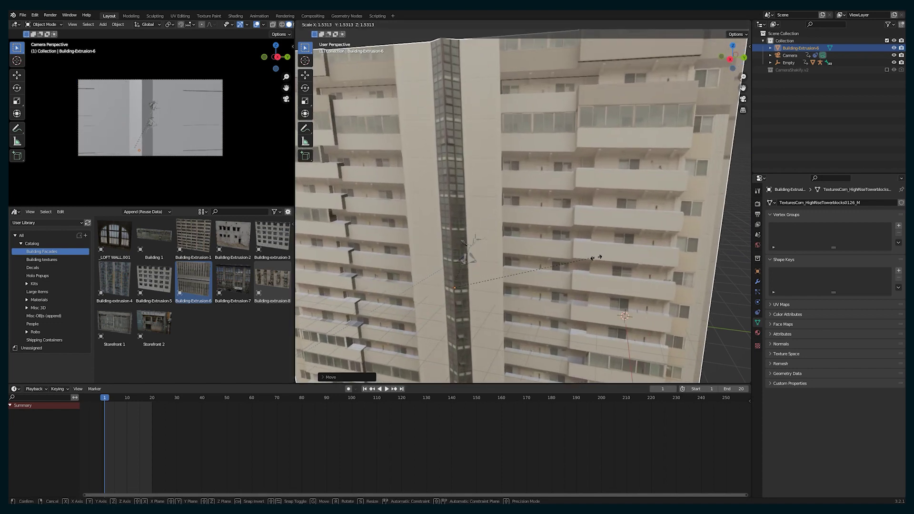
{"action": "left_click", "coordinate": [703, 262]}
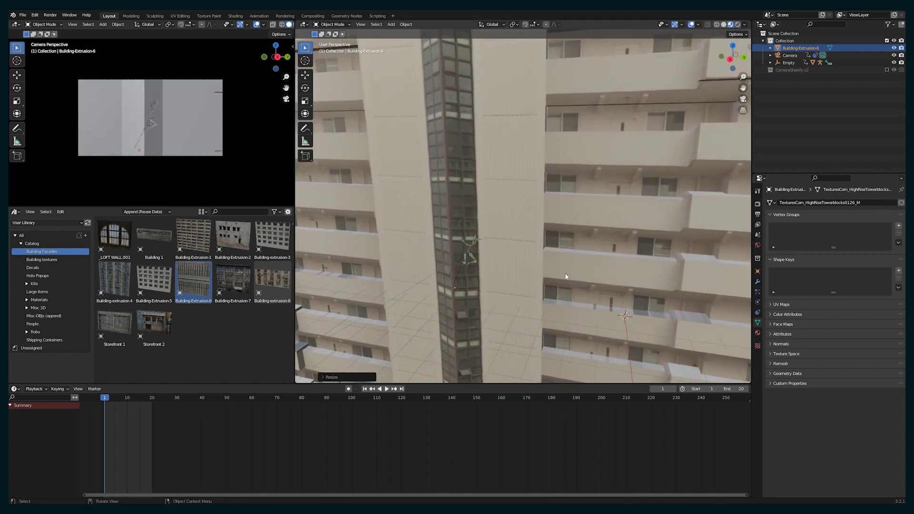
- Reposition the building facade along the global Y and X axes relative to the character's path
{"action": "key", "text": "g"}
{"action": "key", "text": "y"}
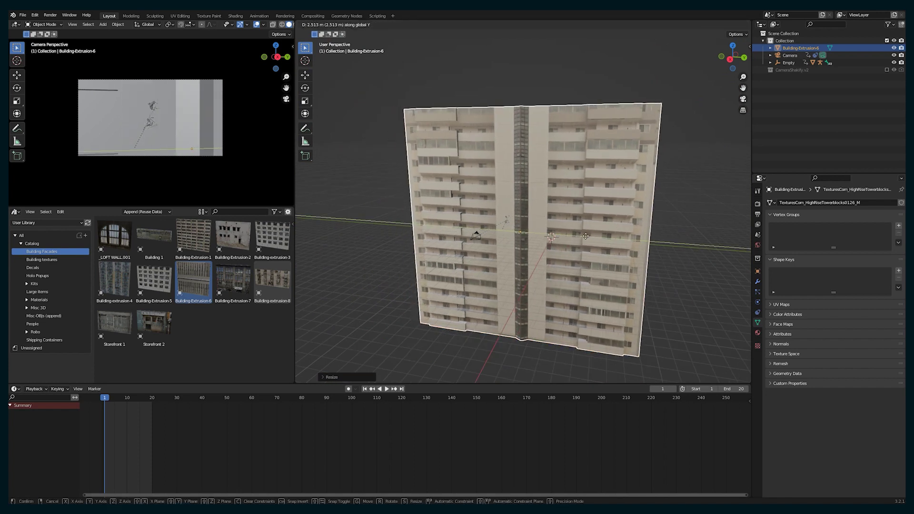
{"action": "key", "text": "x"}
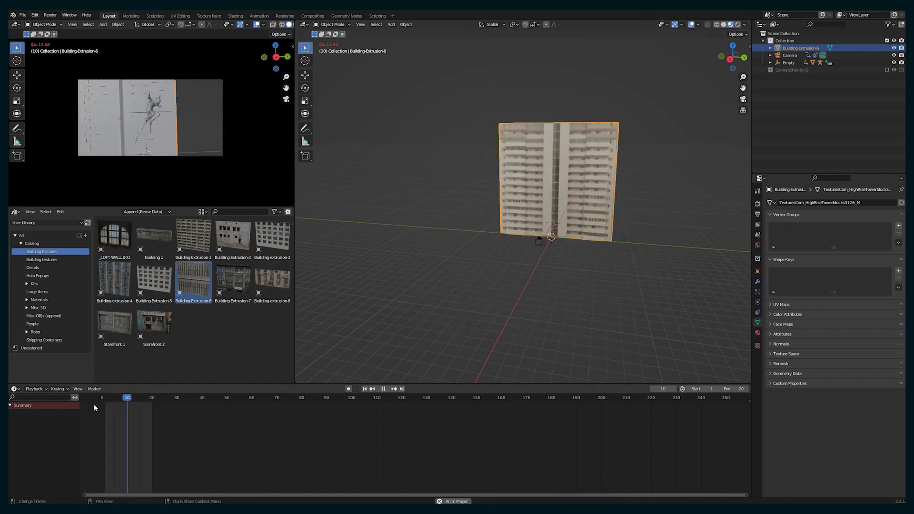
- Stop the playback and move the building facade about 34 m along the global X axis
{"action": "key", "text": "space"}
{"action": "left_click", "coordinate": [589, 253]}
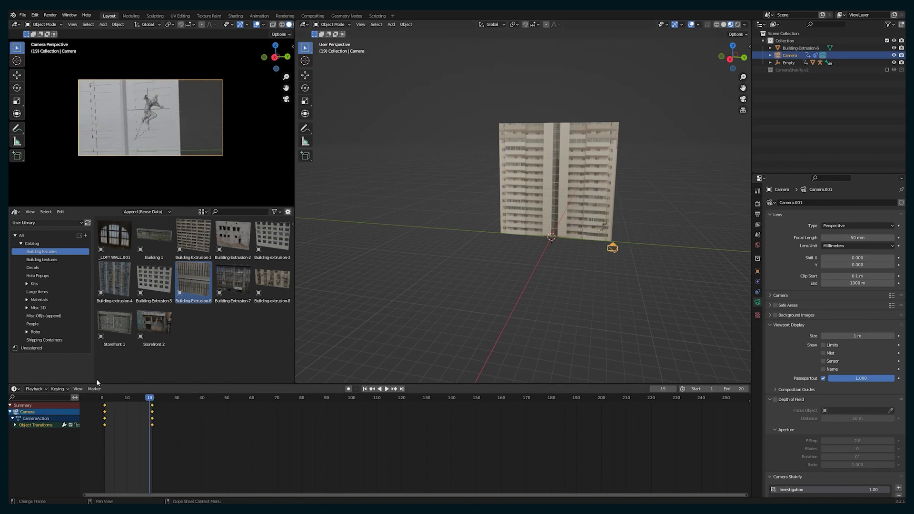
{"action": "left_click", "coordinate": [590, 189]}
{"action": "middle_click_drag", "start_coordinate": [590, 189], "coordinate": [565, 208]}
{"action": "key", "text": "g"}
{"action": "key", "text": "y"}
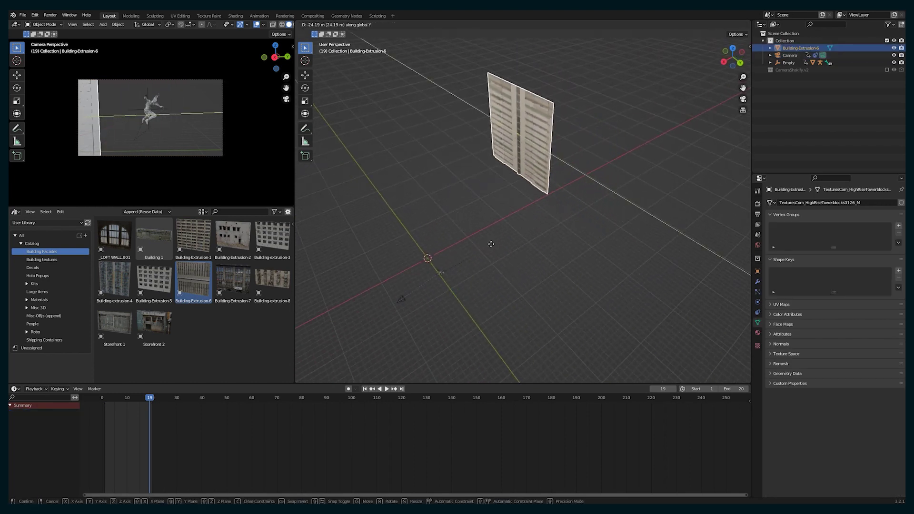
{"action": "key", "text": "x"}
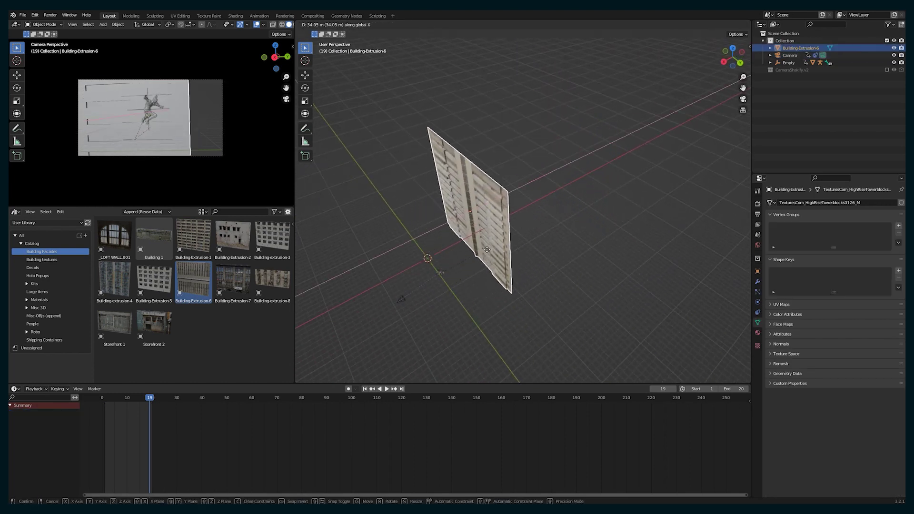
{"action": "left_click", "coordinate": [487, 250]}
- Move the facade about 18 m along the global Y axis and set the camera viewport to Material Preview shading
{"action": "key", "text": "g"}
{"action": "key", "text": "y"}
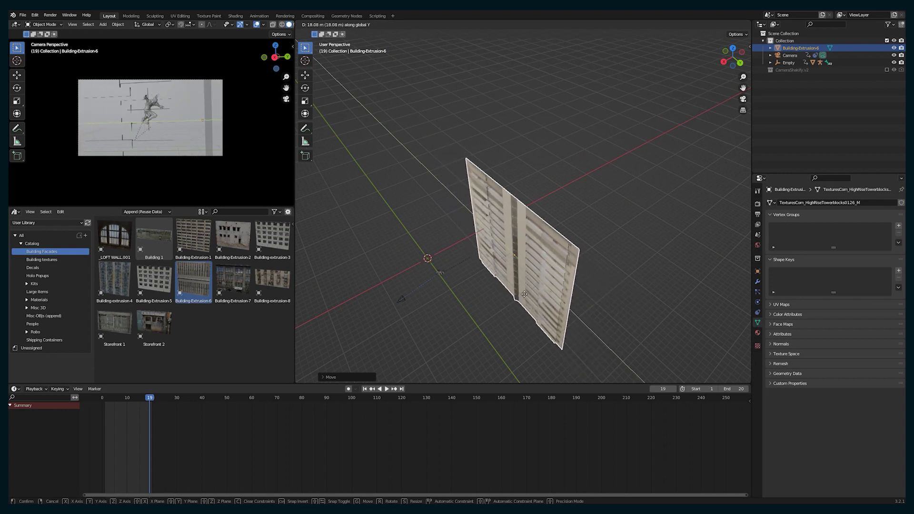
{"action": "key", "text": "Return"}
{"action": "middle_click_drag", "start_coordinate": [490, 257], "coordinate": [469, 264]}
{"action": "scroll", "coordinate": [469, 263], "scroll_direction": "up", "scroll_amount": 2}
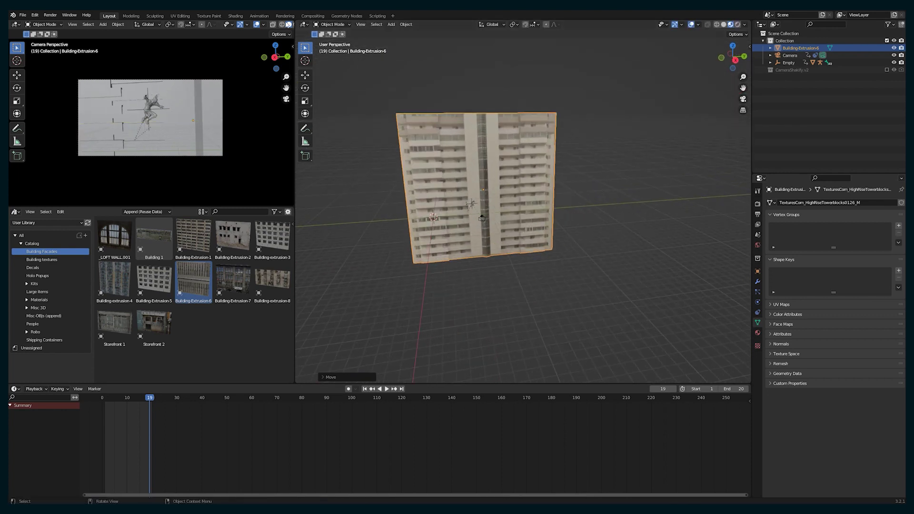
{"action": "scroll", "coordinate": [289, 28], "scroll_direction": "down", "scroll_amount": 2}
{"action": "left_click", "coordinate": [273, 24]}
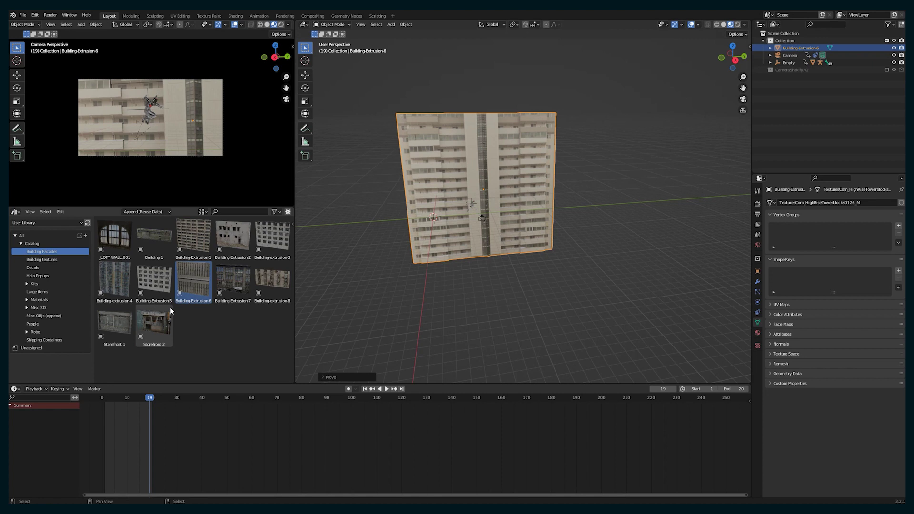
- Place the BUILDING EMISSION 3 asset from the Building textures catalog on the facade and scale it up
{"action": "left_click", "coordinate": [58, 261]}
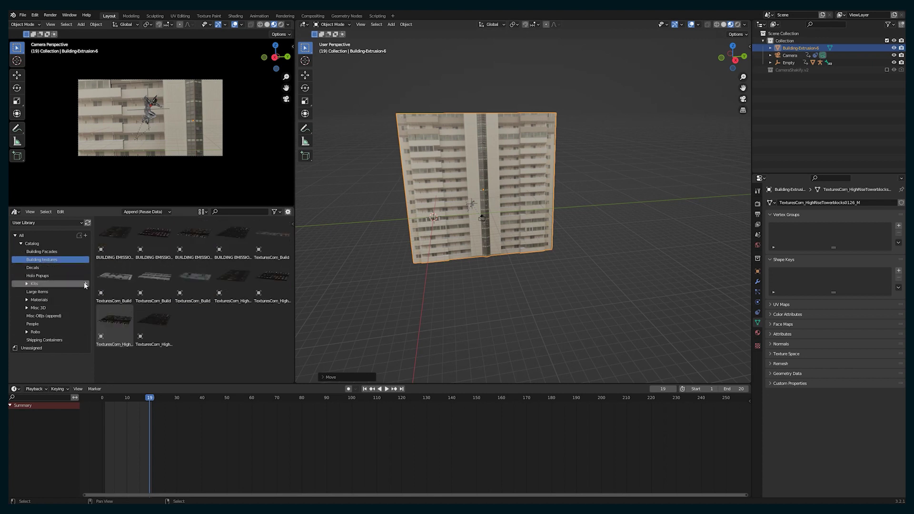
{"action": "left_click_drag", "start_coordinate": [199, 233], "coordinate": [462, 176]}
{"action": "key", "text": "s"}
{"action": "left_click", "coordinate": [550, 282]}
{"action": "scroll", "coordinate": [443, 198], "scroll_direction": "up", "scroll_amount": 4}
{"action": "middle_click_drag", "start_coordinate": [467, 240], "coordinate": [493, 246]}
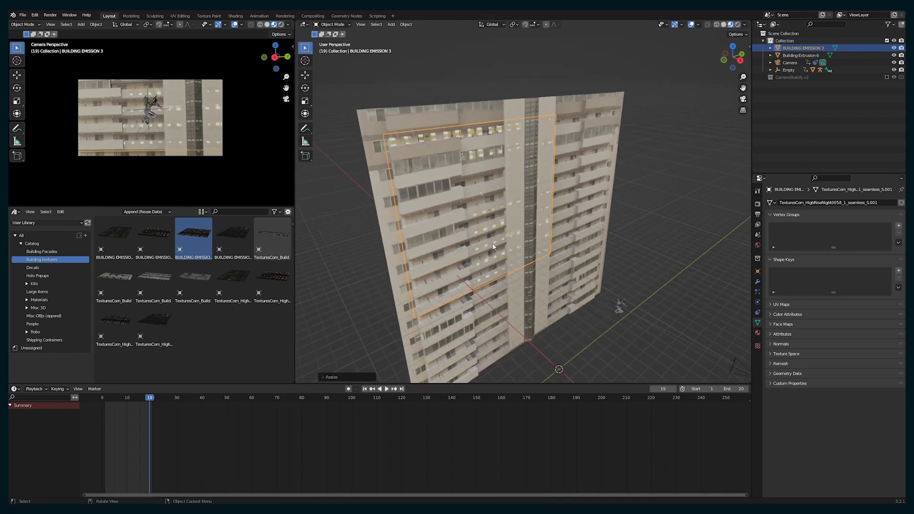
- Align the emission plane with the facade along global X, then raise it along Z to match its windows
{"action": "key", "text": "g"}
{"action": "key", "text": "x"}
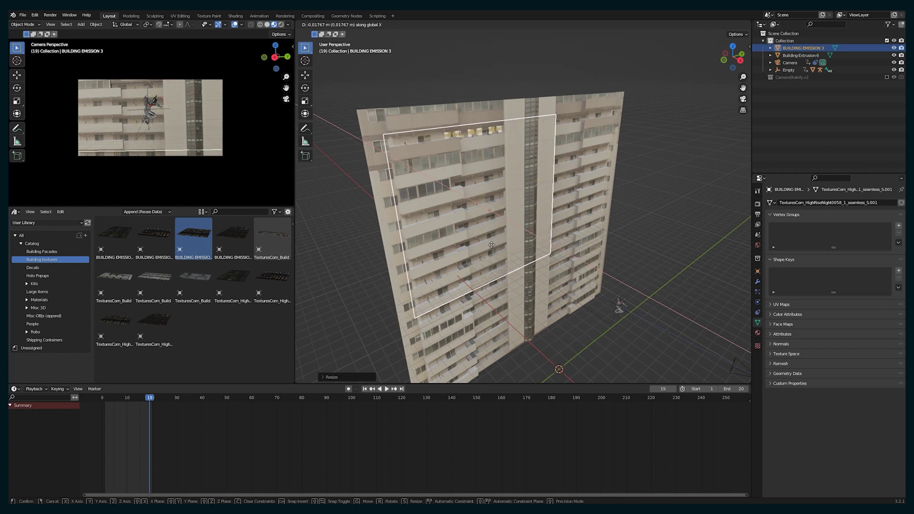
{"action": "left_click", "coordinate": [492, 246]}
{"action": "key", "text": "g"}
{"action": "key", "text": "z"}
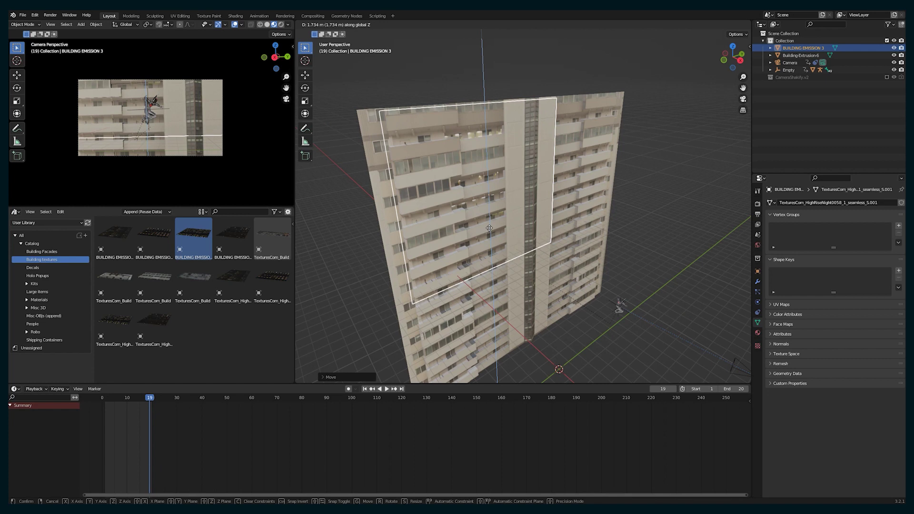
{"action": "left_click", "coordinate": [488, 213]}
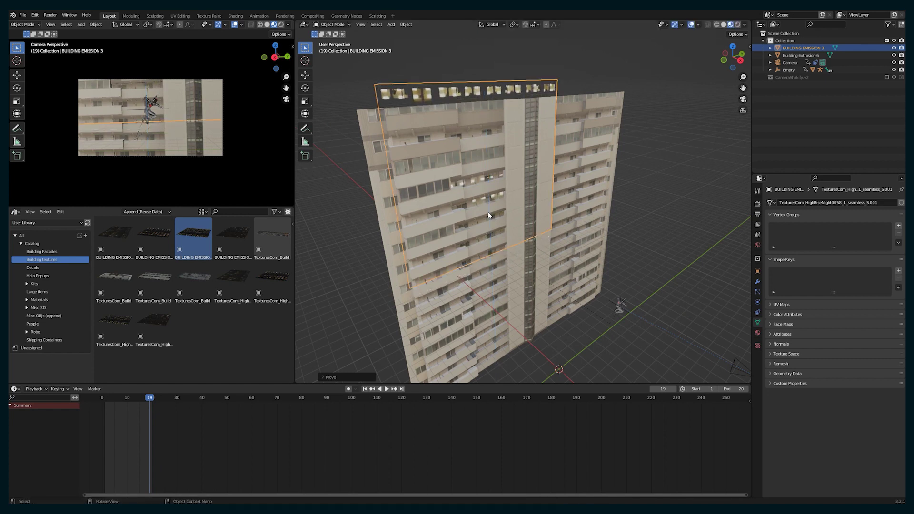
- Duplicate the emission plane downward along the global Z axis to light the facade's lower windows
{"action": "key", "text": "shift+d"}
{"action": "key", "text": "z"}
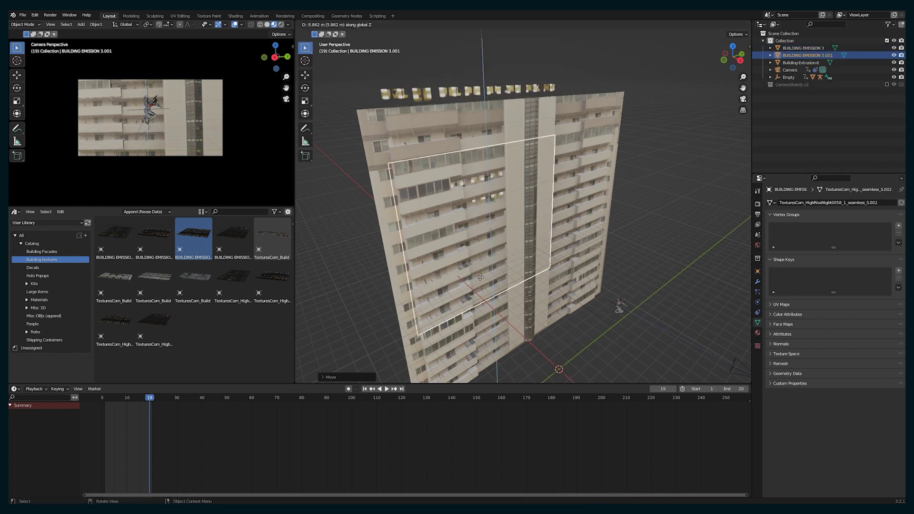
{"action": "left_click", "coordinate": [480, 271]}
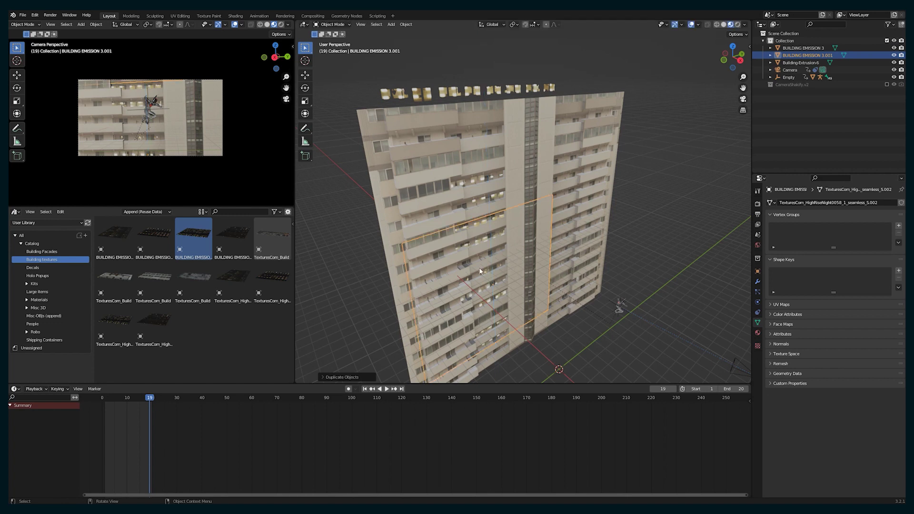
- Parent both emission planes to the building facade
{"action": "left_click", "coordinate": [469, 98], "text": "shift"}
{"action": "left_click", "coordinate": [586, 124], "text": "shift"}
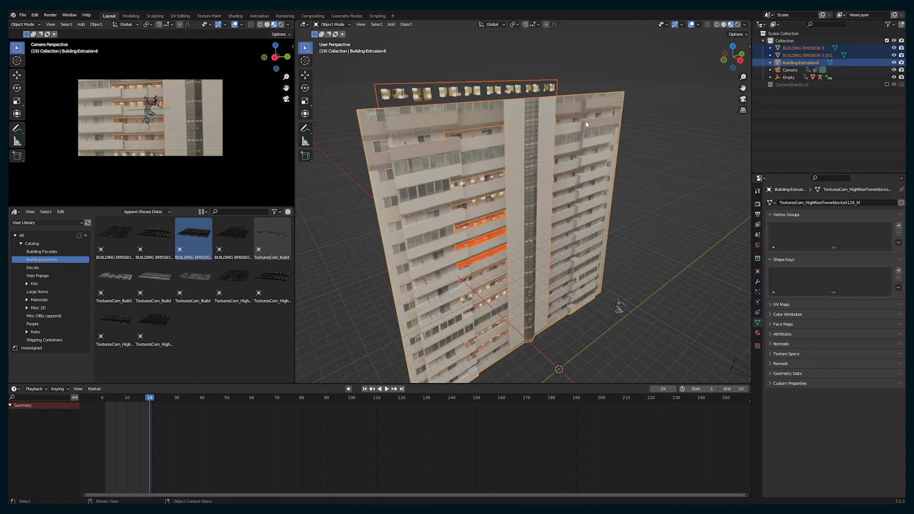
{"action": "key", "text": "ctrl+p"}
{"action": "left_click", "coordinate": [586, 123]}
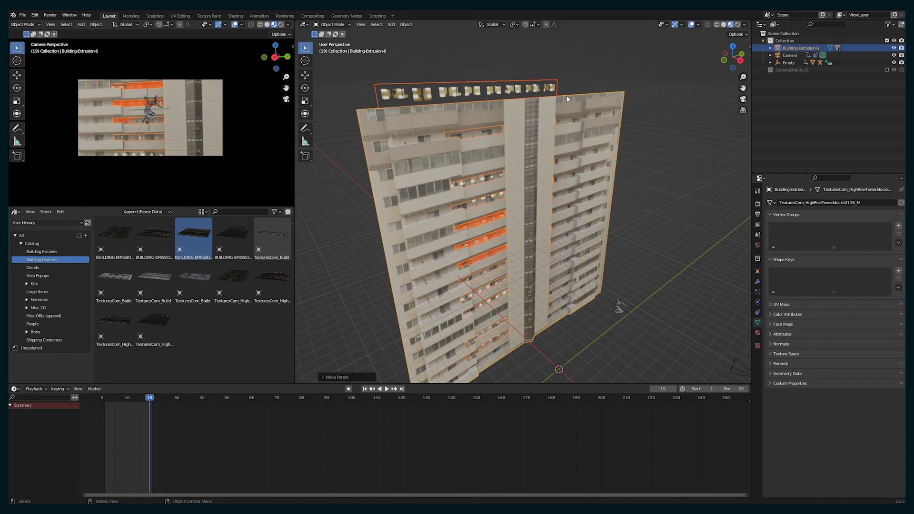
- Duplicate both emission planes along global Y onto the facade's other half and set the camera viewport to Rendered shading
{"action": "left_click", "coordinate": [544, 87]}
{"action": "left_click", "coordinate": [478, 337], "text": "shift"}
{"action": "left_click", "coordinate": [487, 305], "text": "shift"}
{"action": "left_click", "coordinate": [490, 298]}
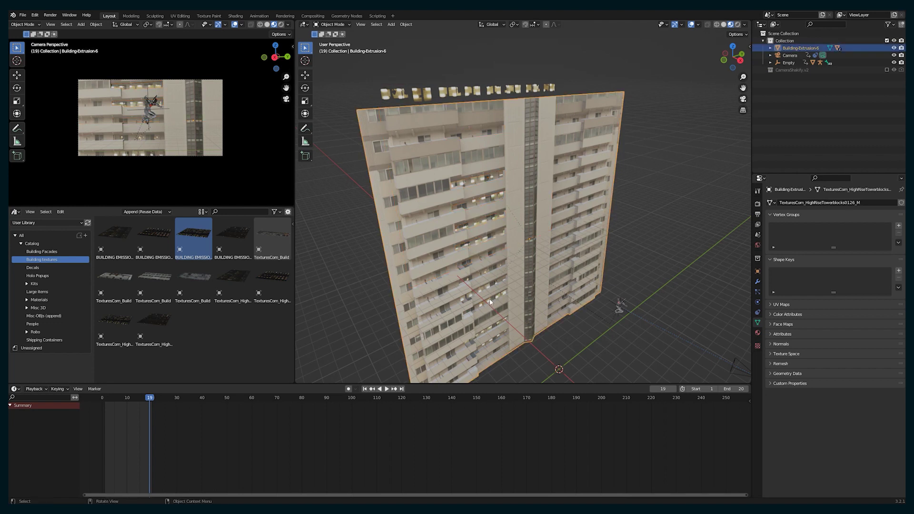
{"action": "left_click", "coordinate": [495, 299]}
{"action": "left_click", "coordinate": [485, 92], "text": "shift"}
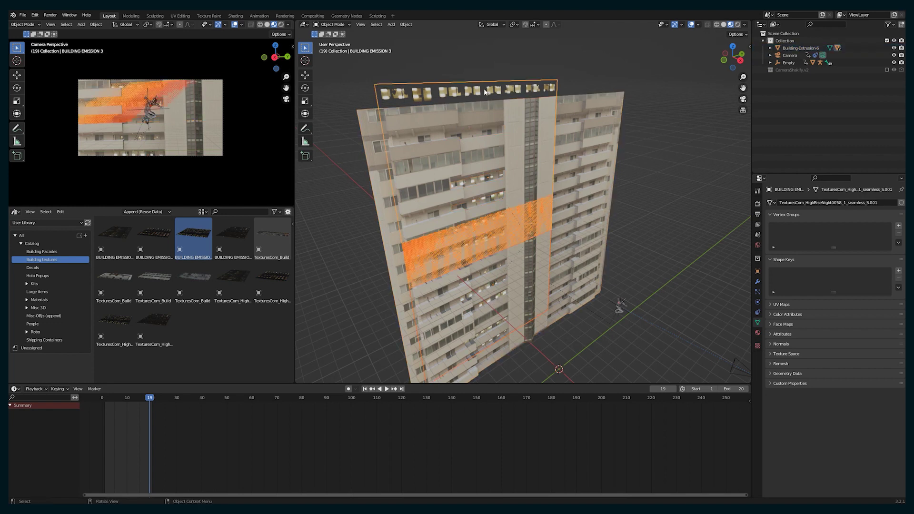
{"action": "key", "text": "shift+d"}
{"action": "key", "text": "y"}
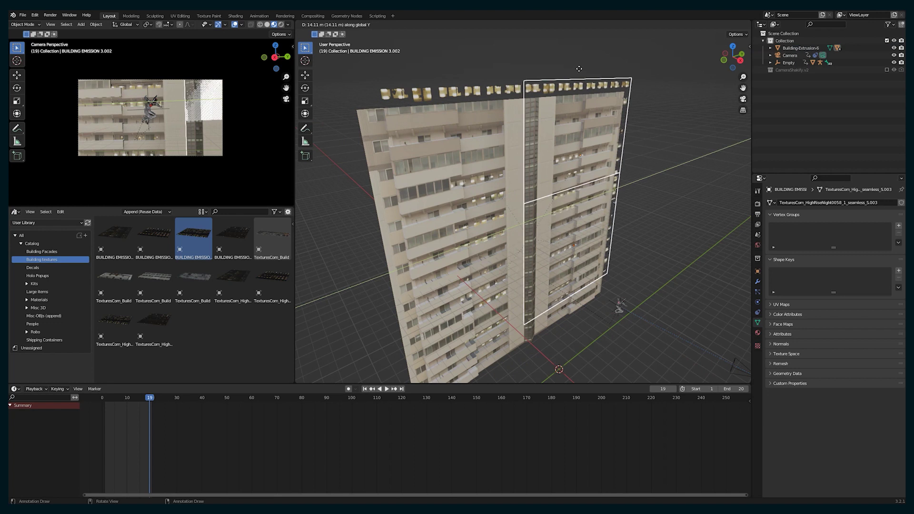
{"action": "left_click", "coordinate": [564, 72]}
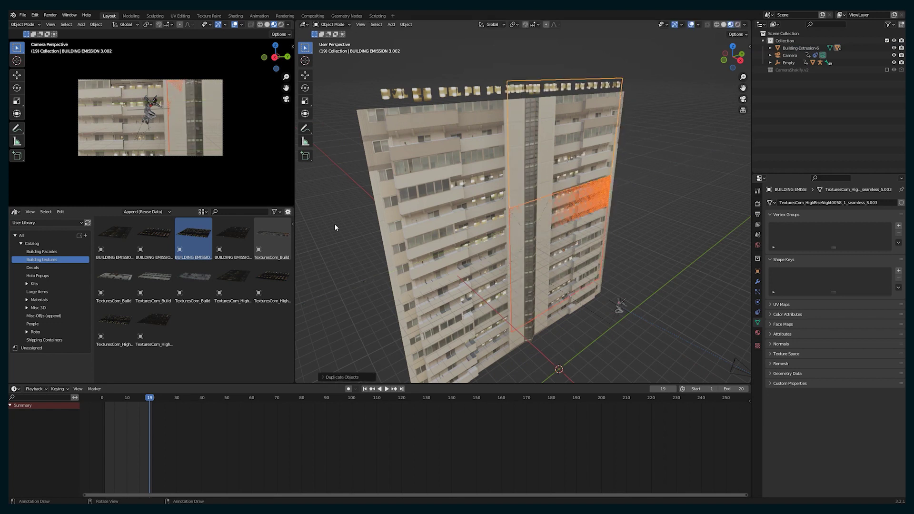
{"action": "left_click", "coordinate": [282, 24]}
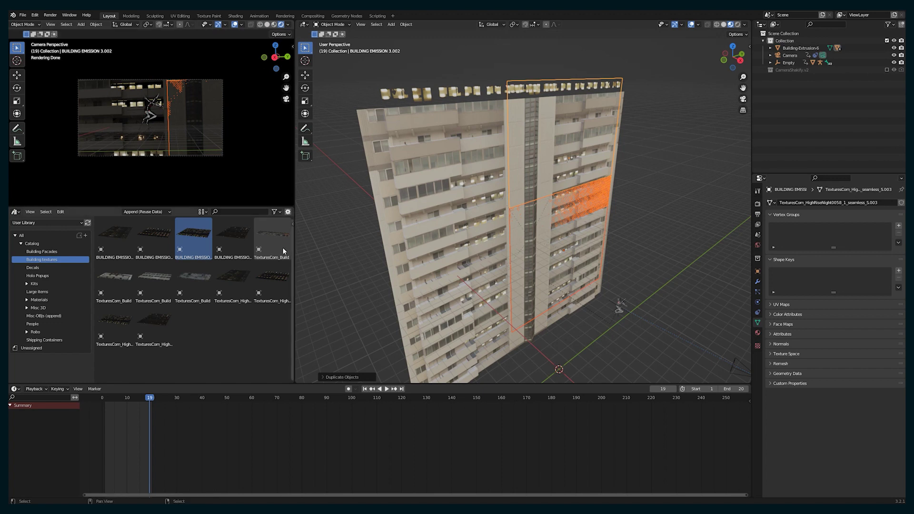
- Duplicate the facade with all its emission planes along global Y, placing the copy right beside the original
{"action": "left_click", "coordinate": [489, 192]}
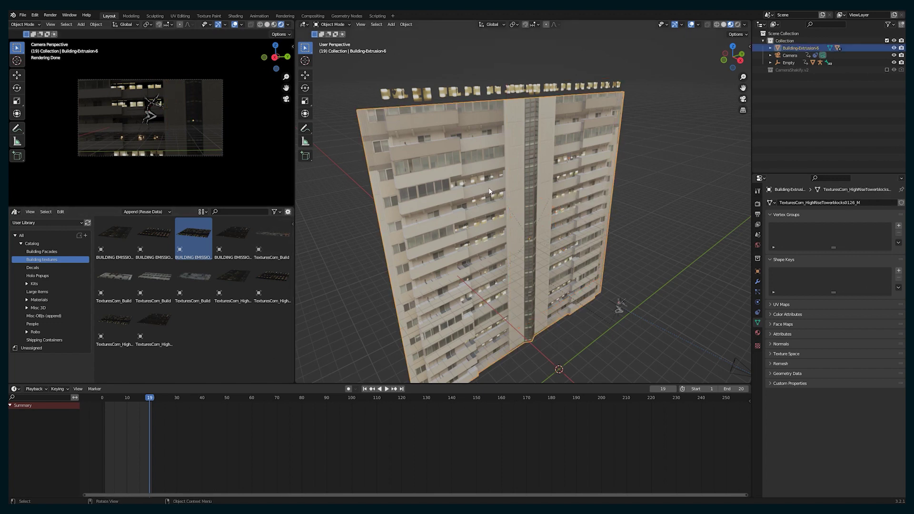
{"action": "middle_click_drag", "start_coordinate": [514, 151], "coordinate": [491, 147]}
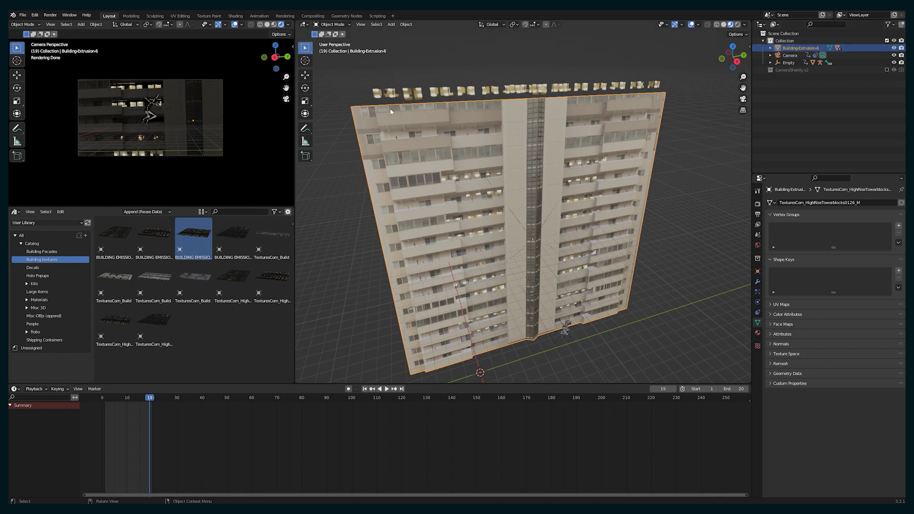
{"action": "left_click_drag", "start_coordinate": [359, 85], "coordinate": [648, 80]}
{"action": "scroll", "coordinate": [530, 165], "scroll_direction": "down", "scroll_amount": 2}
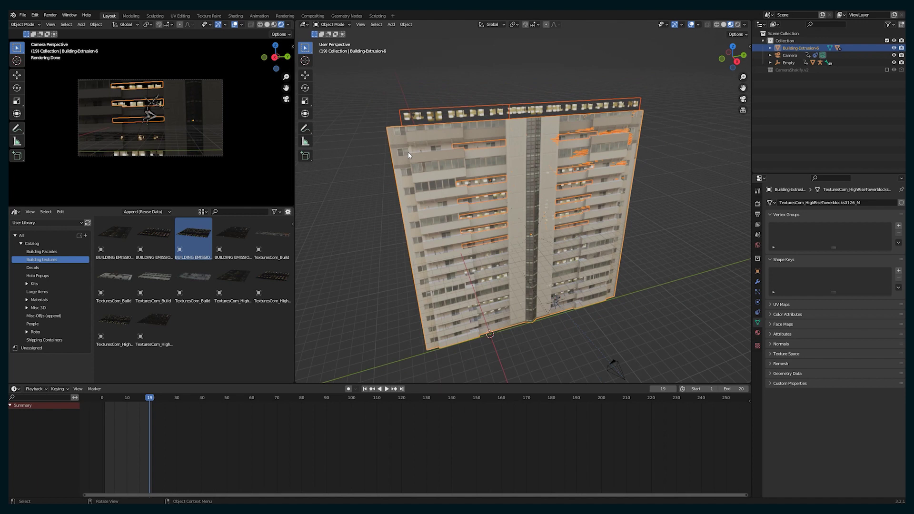
{"action": "key", "text": "shift+d"}
{"action": "key", "text": "y"}
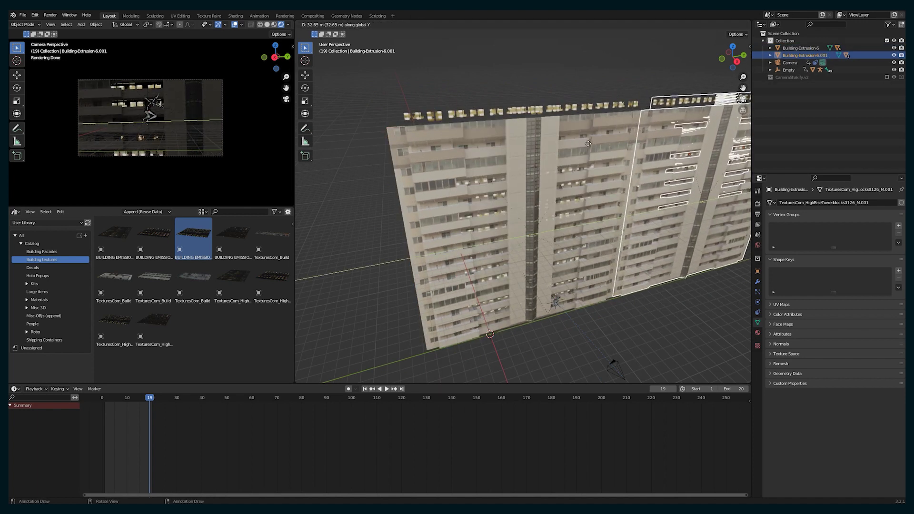
{"action": "left_click", "coordinate": [644, 222]}
- Duplicate the lit facade two more times along global Y to form a row of four
{"action": "scroll", "coordinate": [644, 222], "scroll_direction": "down", "scroll_amount": 2}
{"action": "scroll", "coordinate": [643, 223], "scroll_direction": "down", "scroll_amount": 2}
{"action": "key", "text": "shift+d"}
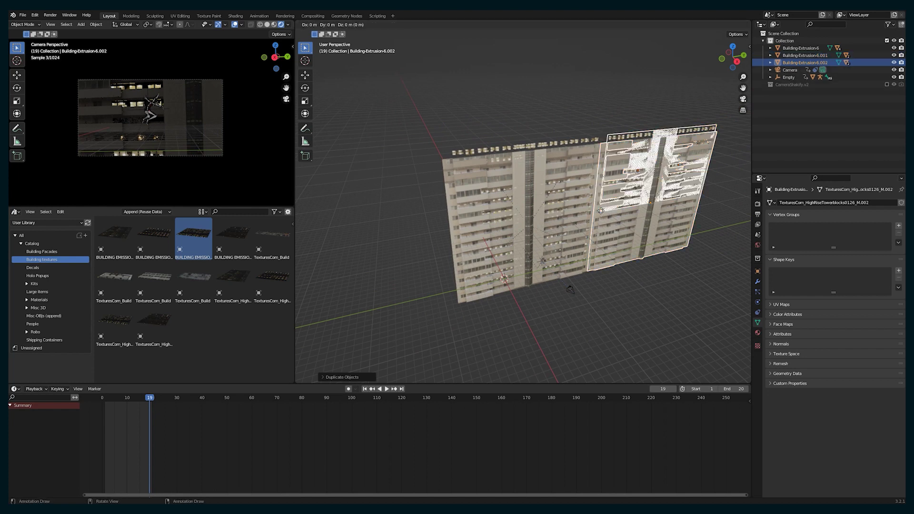
{"action": "key", "text": "y"}
{"action": "left_click", "coordinate": [690, 188]}
{"action": "middle_click_drag", "start_coordinate": [689, 195], "coordinate": [510, 215], "text": "shift"}
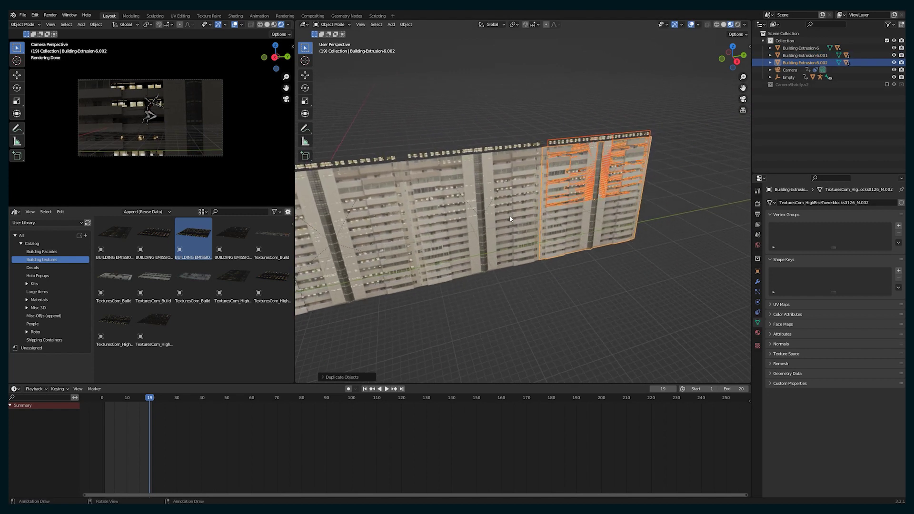
{"action": "key", "text": "shift+d"}
{"action": "key", "text": "y"}
{"action": "left_click", "coordinate": [636, 205]}
- Add a sphere empty at the 3D cursor and scale it up
{"action": "middle_click_drag", "start_coordinate": [471, 274], "coordinate": [595, 233], "text": "shift"}
{"action": "left_click", "coordinate": [503, 285]}
{"action": "key", "text": "shift+s"}
{"action": "key", "text": "shift+a"}
{"action": "mouse_move", "coordinate": [506, 282]}
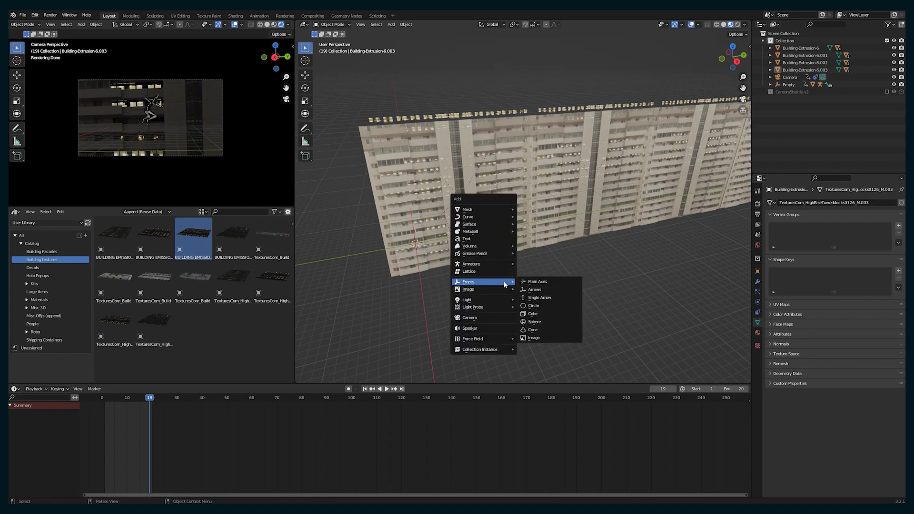
{"action": "left_click", "coordinate": [528, 320]}
{"action": "key", "text": "s"}
{"action": "left_click", "coordinate": [436, 313]}
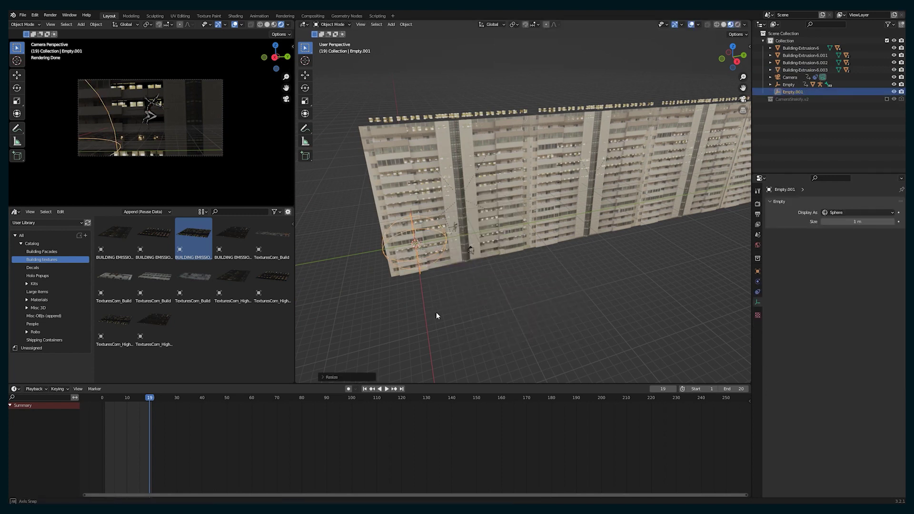
- Move the sphere empty along the global X axis to the row of facades
{"action": "middle_click_drag", "start_coordinate": [436, 313], "coordinate": [472, 329]}
{"action": "key", "text": "g"}
{"action": "key", "text": "y"}
{"action": "key", "text": "x"}
{"action": "left_click", "coordinate": [421, 270]}
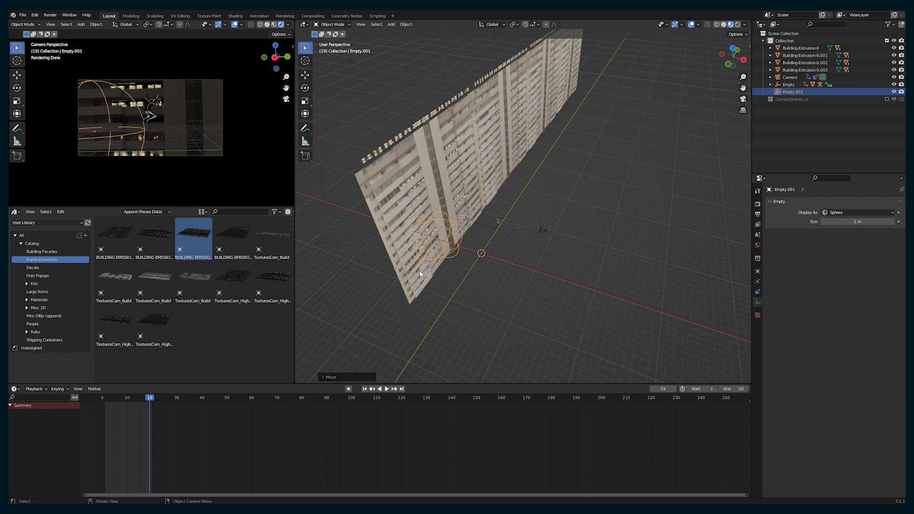
- Parent the four building facades to the sphere empty
{"action": "left_click", "coordinate": [800, 48]}
{"action": "left_click", "coordinate": [805, 69], "text": "shift"}
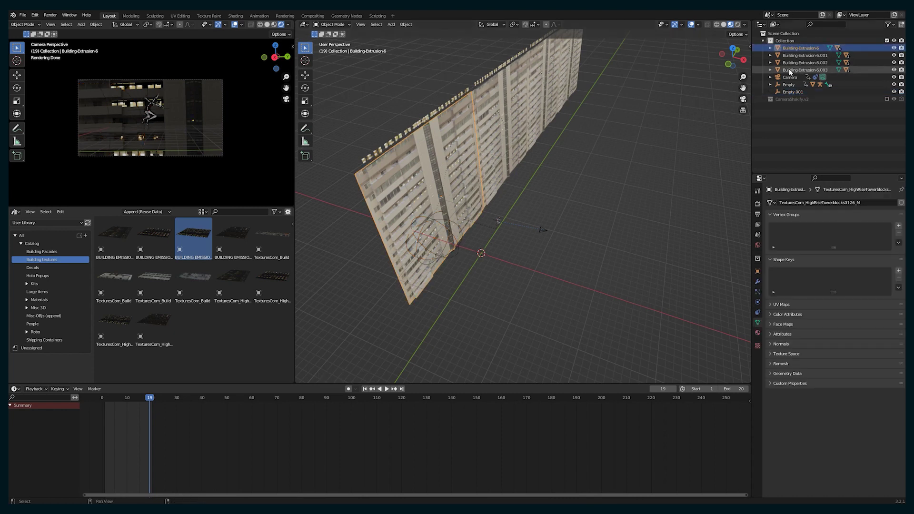
{"action": "key", "text": "m"}
{"action": "left_click", "coordinate": [435, 215]}
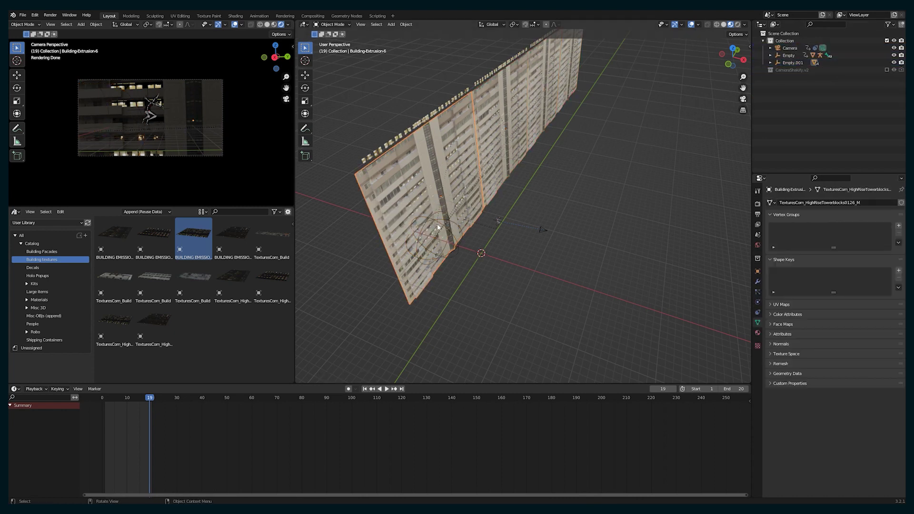
- Insert a location keyframe on the sphere empty and shift it to frame 1
{"action": "left_click", "coordinate": [441, 227]}
{"action": "left_click", "coordinate": [757, 272]}
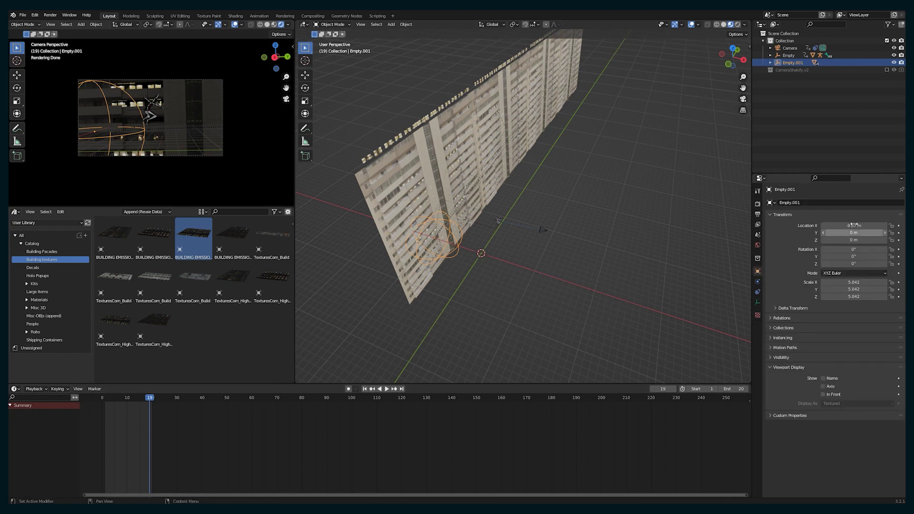
{"action": "key", "text": "i"}
{"action": "left_click_drag", "start_coordinate": [151, 429], "coordinate": [109, 428]}
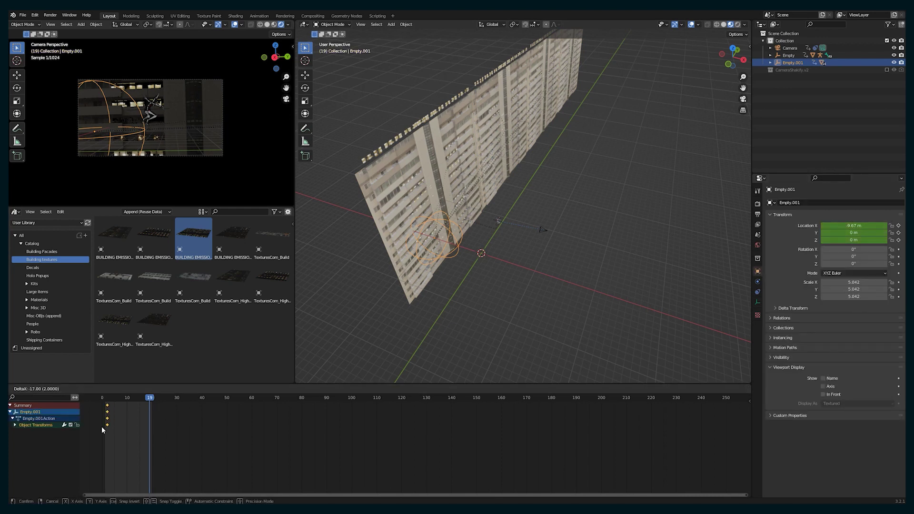
{"action": "left_click", "coordinate": [10, 405]}
- Move the sphere empty in the negative global Y direction until the facades pass the character, and keyframe its location at frame 19
{"action": "key", "text": "g"}
{"action": "key", "text": "y"}
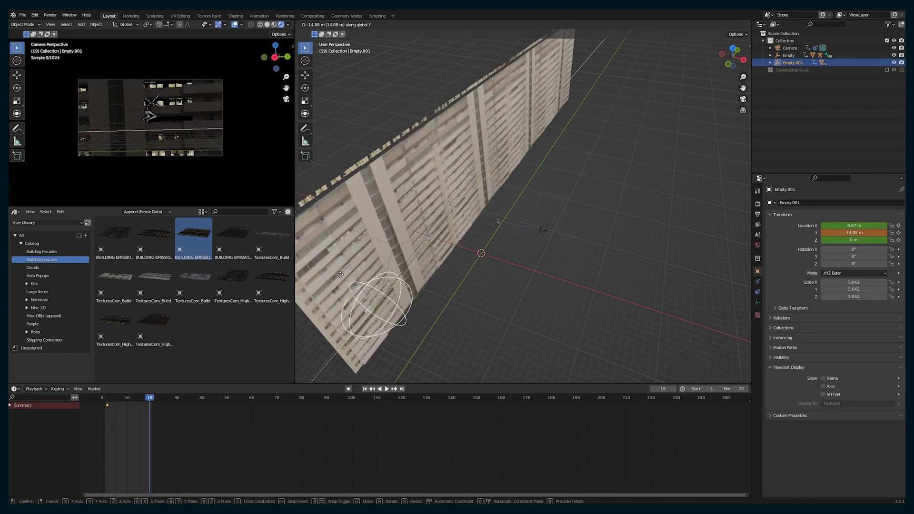
{"action": "left_click", "coordinate": [367, 298]}
{"action": "scroll", "coordinate": [450, 205], "scroll_direction": "down", "scroll_amount": 4}
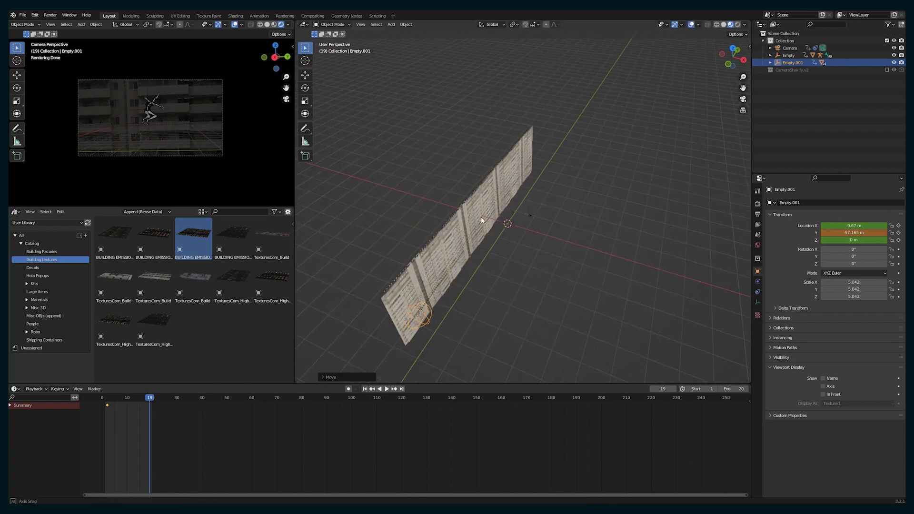
{"action": "middle_click_drag", "start_coordinate": [480, 216], "coordinate": [445, 219]}
{"action": "key", "text": "g"}
{"action": "key", "text": "y"}
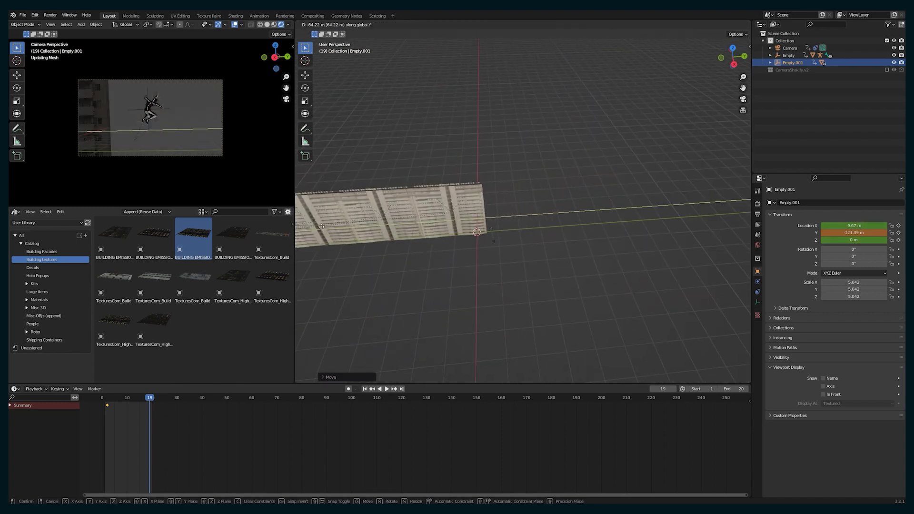
{"action": "left_click", "coordinate": [340, 226]}
{"action": "key", "text": "i"}
- Return to frame 1 and play back the motion of the facades behind the character
{"action": "left_click_drag", "start_coordinate": [195, 431], "coordinate": [104, 399]}
{"action": "right_click", "coordinate": [105, 408]}
{"action": "mouse_move", "coordinate": [105, 408]}
{"action": "left_click", "coordinate": [126, 425]}
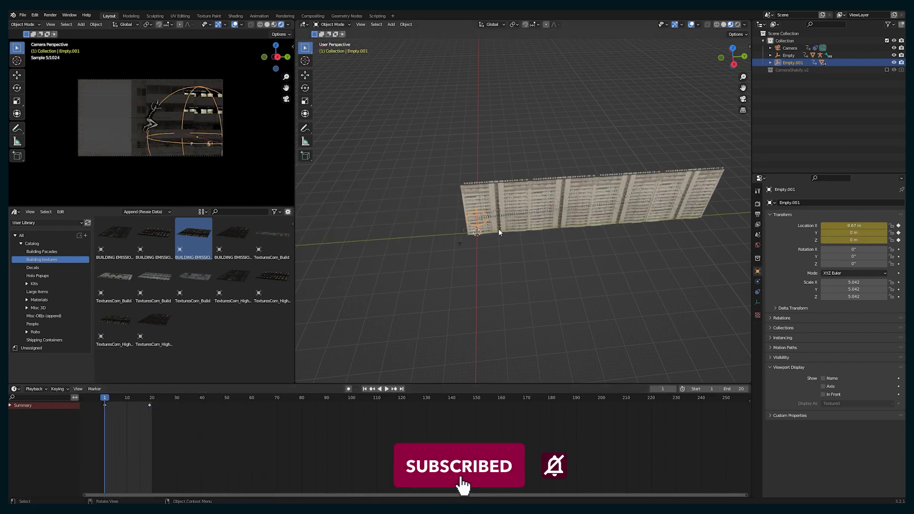
{"action": "key", "text": "space"}
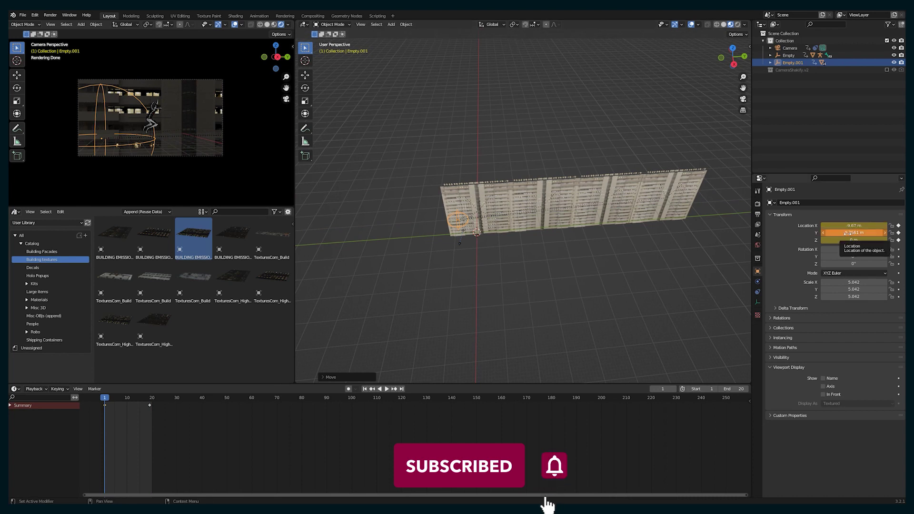